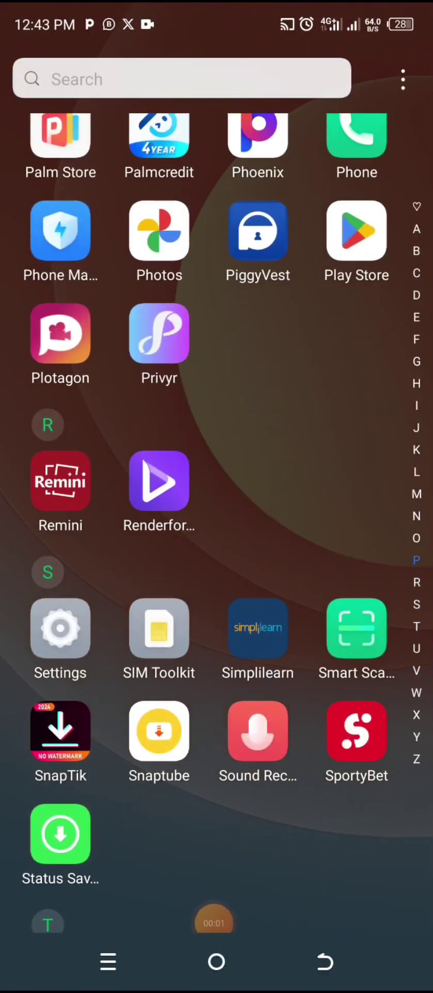
Scroll the Android app drawer up to the C apps and launch Canva.
scroll(217, 517, up, 5)
scroll(217, 517, up, 3)
scroll(217, 517, up, 12)
scroll(216, 517, up, 4)
scroll(217, 517, up, 2)
scroll(216, 517, up, 2)
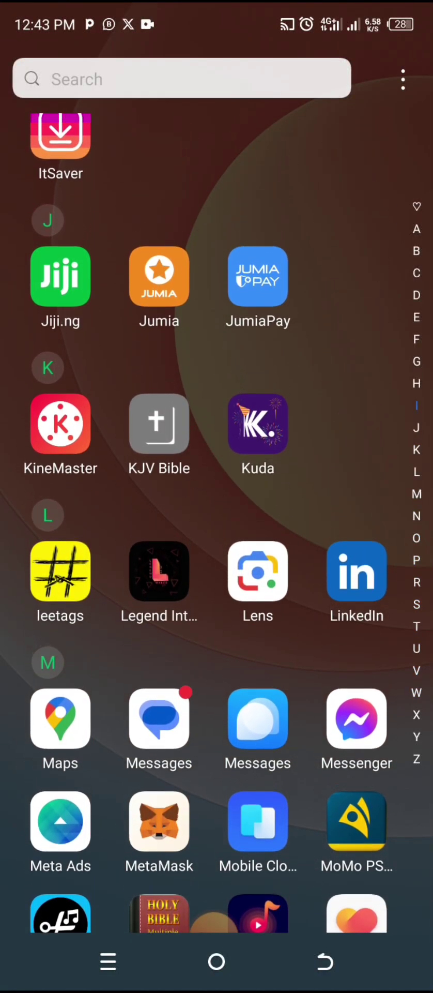
scroll(217, 518, up, 15)
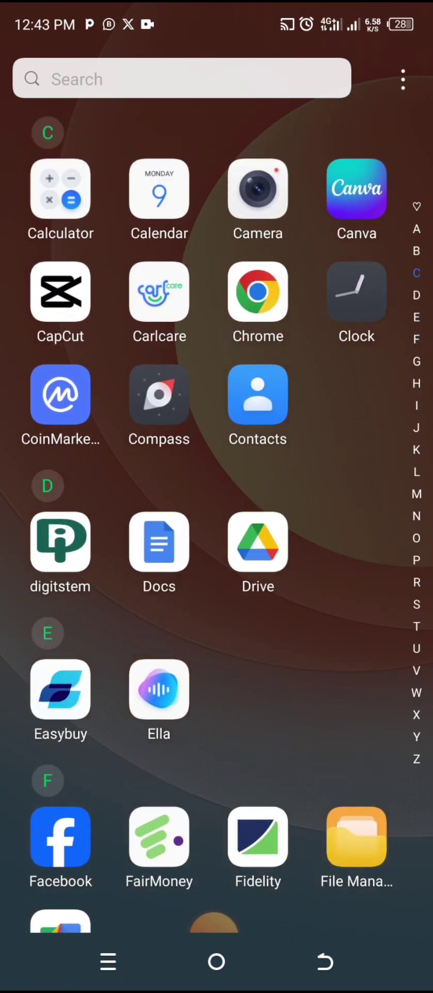
scroll(217, 518, up, 2)
scroll(217, 517, up, 3)
scroll(217, 517, down, 3)
scroll(217, 518, up, 1)
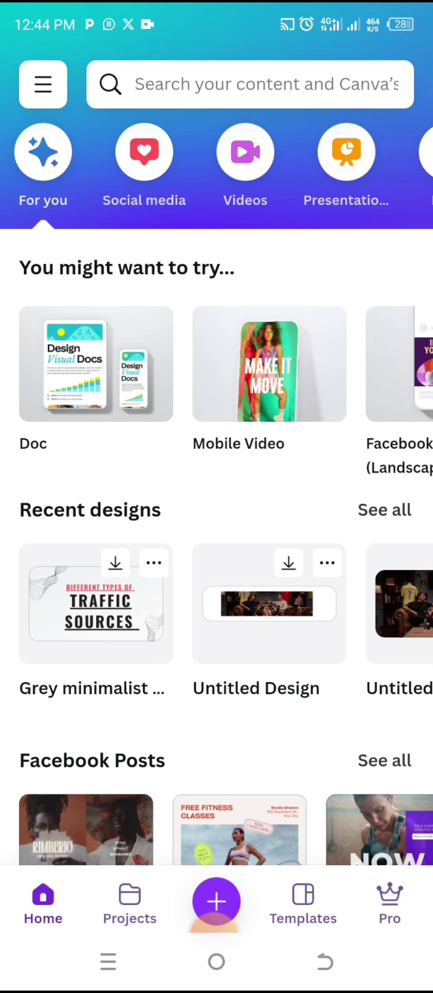
Search for 'Affiliate Marketing Flyer' and open the Digital Marketing Agency template.
scroll(217, 517, down, 3)
scroll(217, 518, up, 3)
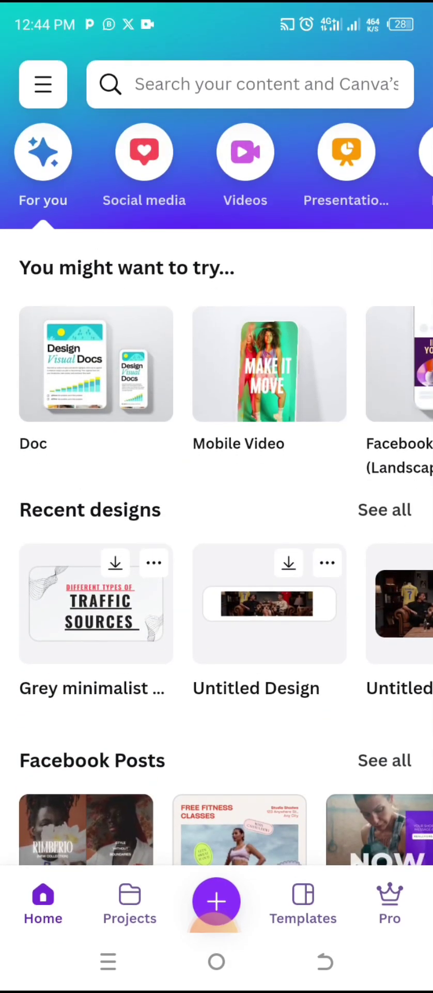
click(251, 84)
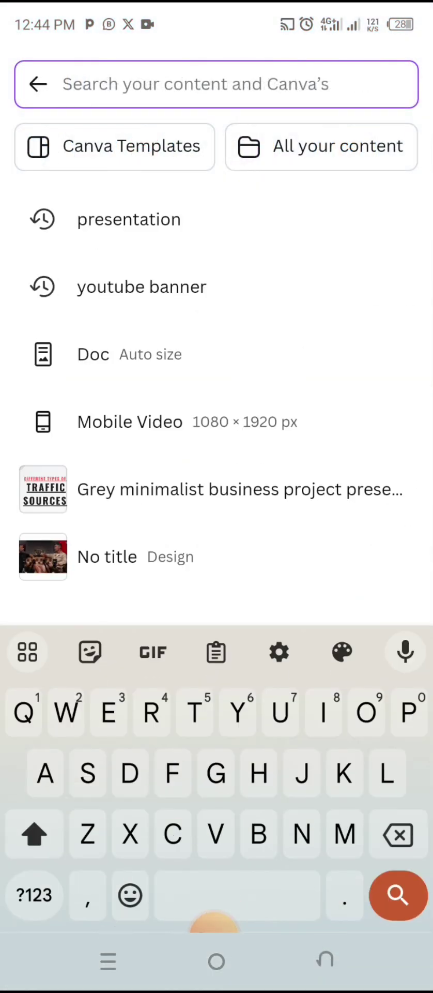
text(Fl)
key(BackSpace)
key(BackSpace)
text(Affiliate )
text(Marketer)
key(BackSpace)
key(BackSpace)
key(BackSpace)
text(ing )
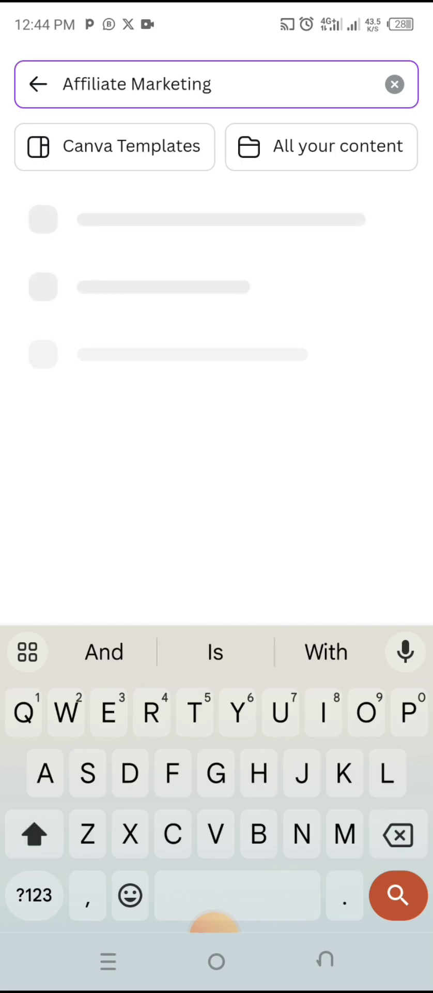
text(Flyer)
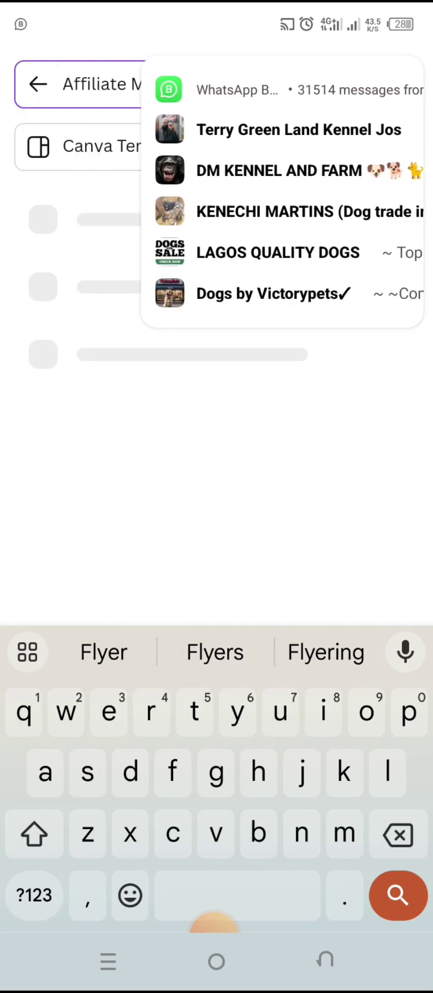
key(Return)
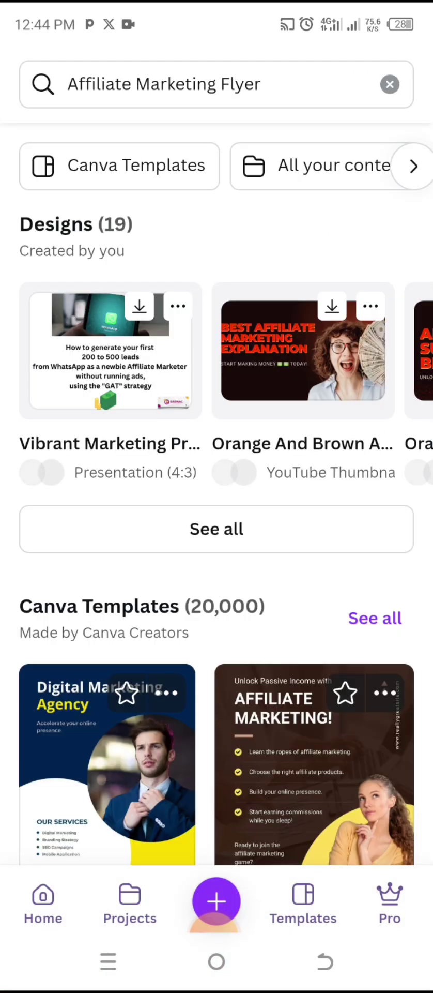
scroll(217, 517, down, 10)
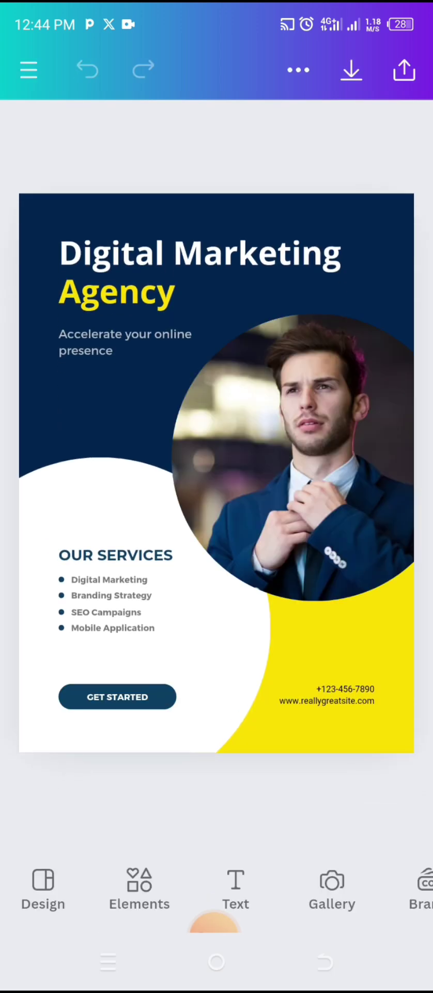
Replace the subtitle's first line with 'How To Make 100k - 500k'.
click(126, 342)
click(53, 889)
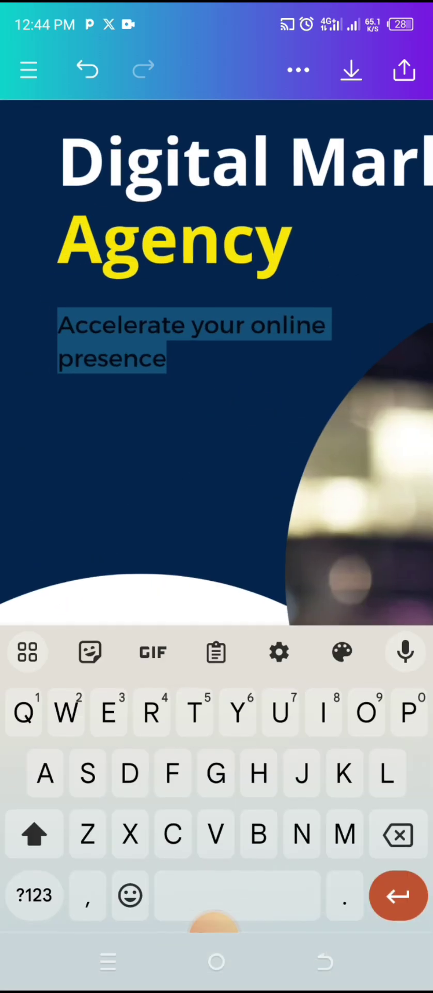
text(How )
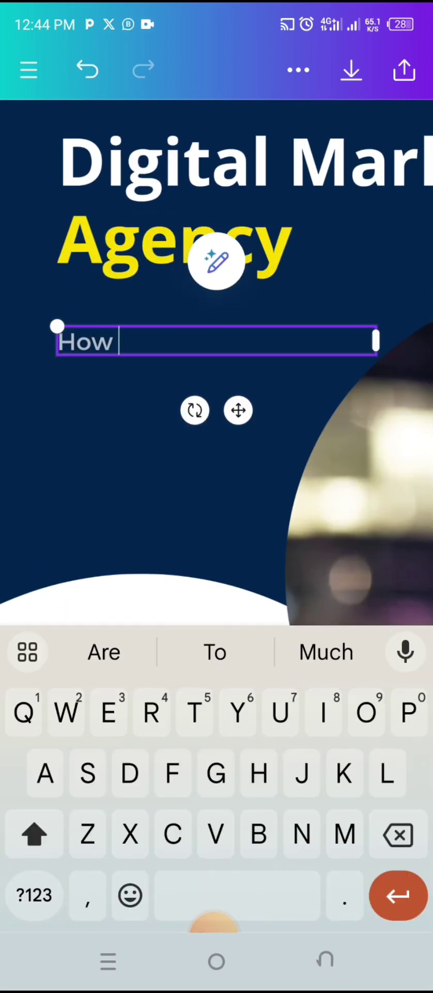
text(To Many)
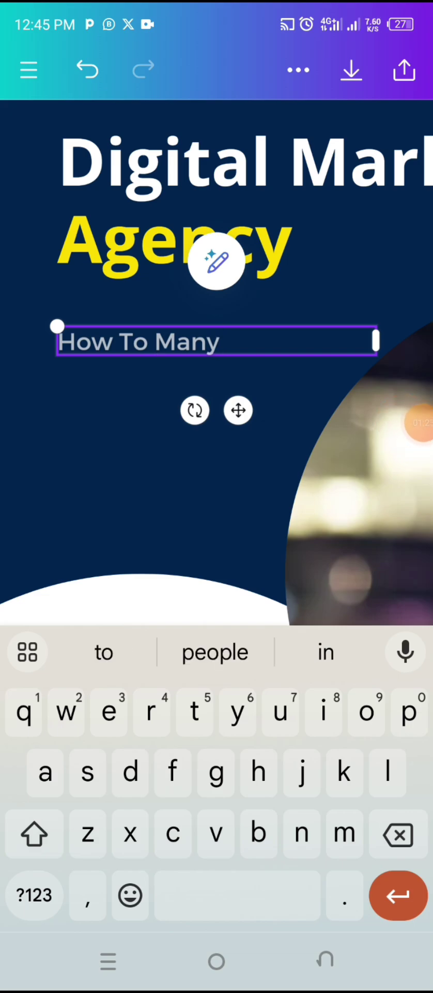
text(2/100)
key(BackSpace)
key(BackSpace)
key(BackSpace)
key(BackSpace)
key(BackSpace)
key(BackSpace)
key(BackSpace)
key(BackSpace)
key(BackSpace)
click(34, 895)
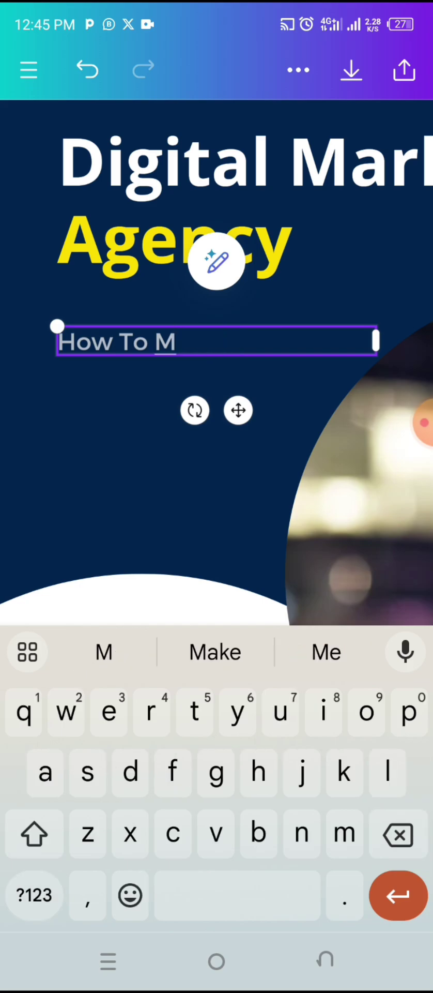
text(ake)
click(34, 895)
text(100)
click(34, 895)
text(k)
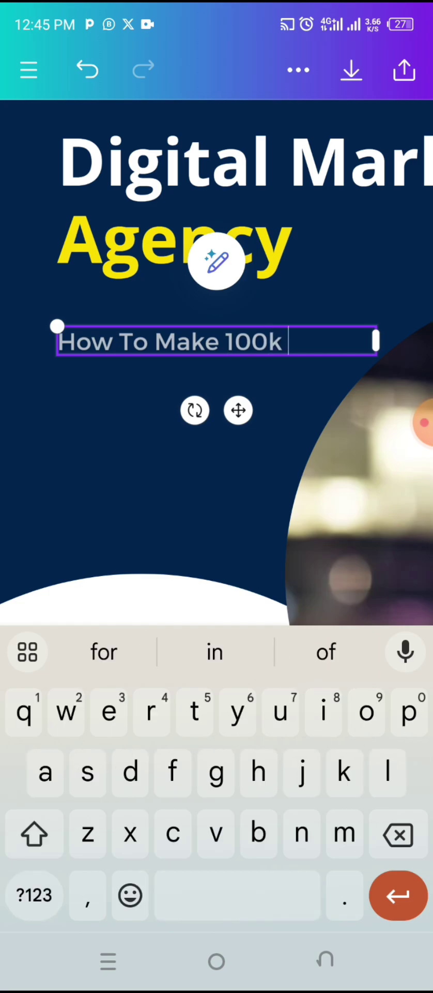
click(34, 895)
text(-)
click(34, 895)
text(500)
click(34, 895)
text(k)
Add the second subtitle line 'Weekly With Your Smartphone' and finish editing.
key(Return)
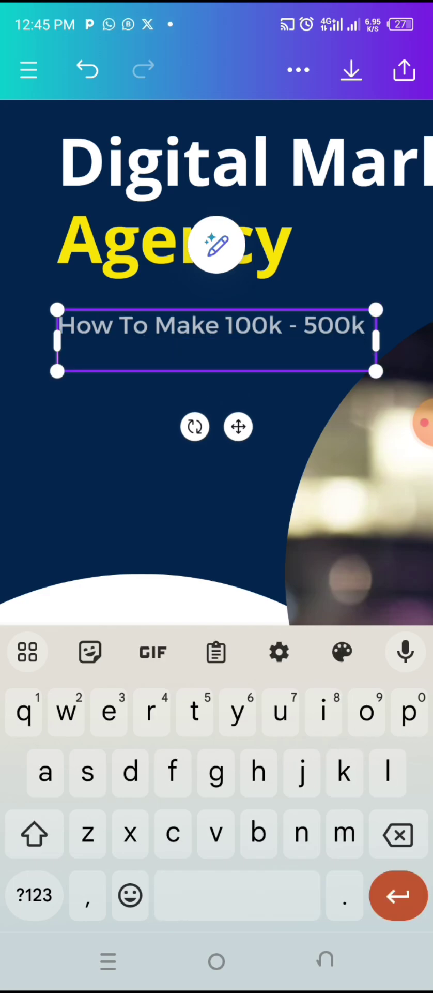
text(Weekly )
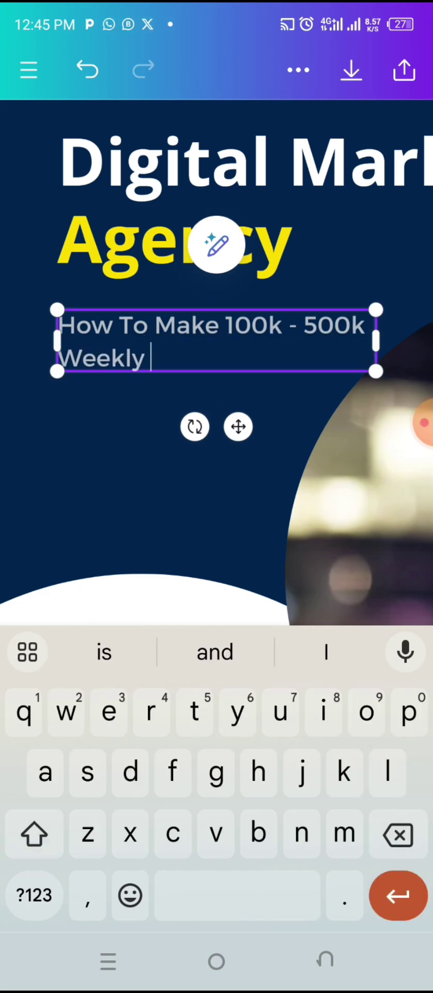
text(Witb)
key(shift)
key(BackSpace)
text(h)
key(shift)
text(Your)
key(shift)
text(Smart)
click(216, 652)
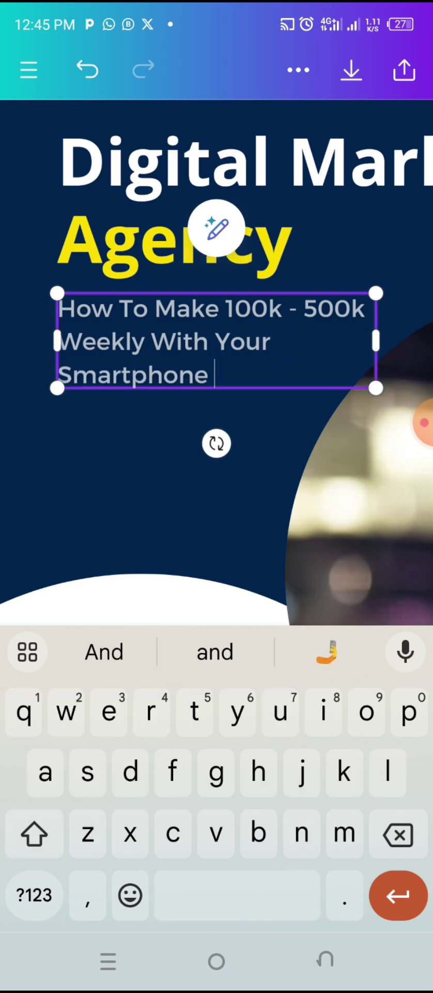
click(155, 497)
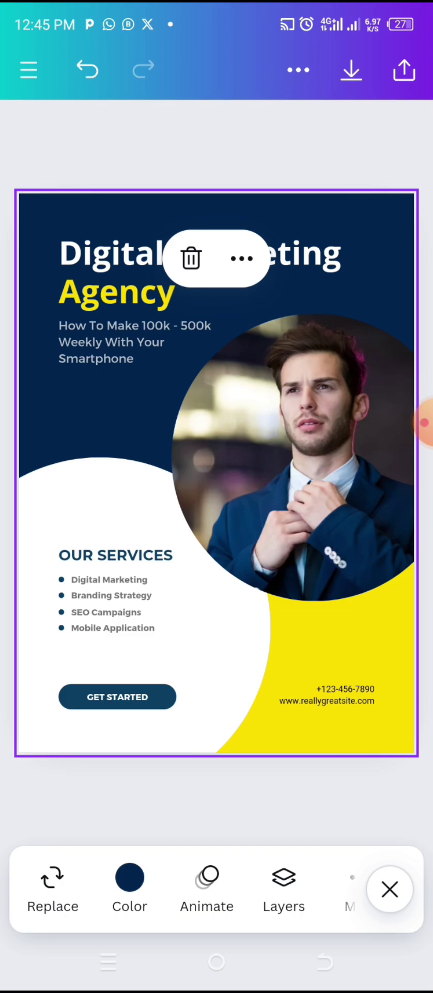
Retype the OUR SERVICES heading as 'WHO IS THIS FOR'.
click(71, 575)
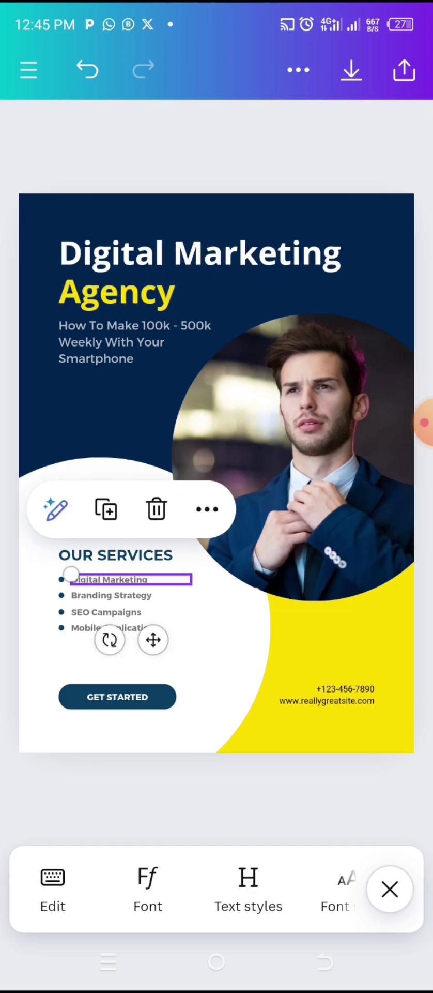
click(116, 555)
click(53, 889)
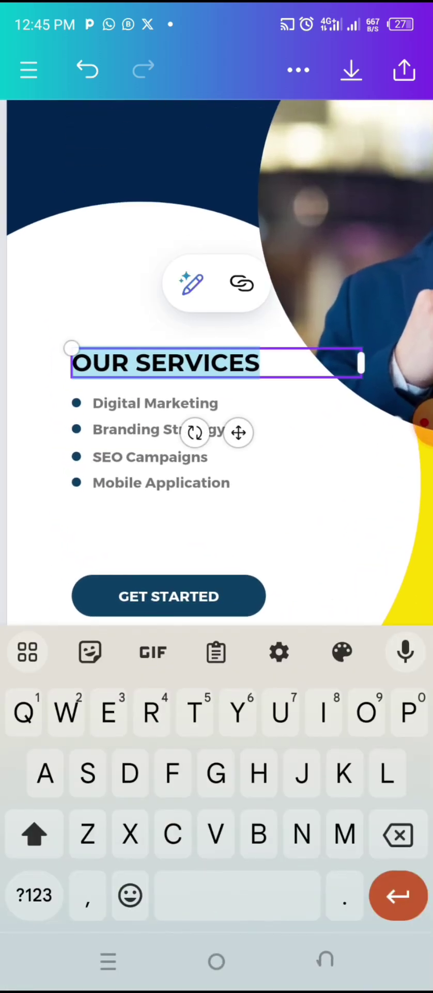
text(WHO)
key(shift)
text(IS)
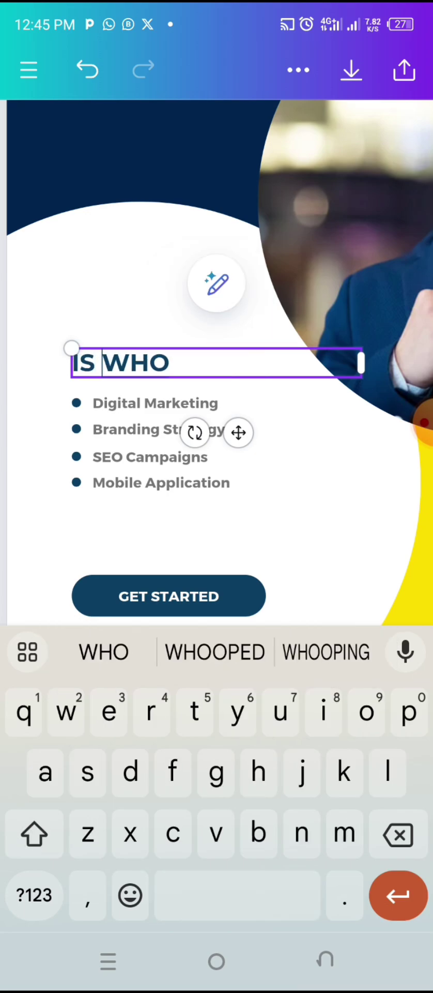
key(BackSpace)
key(BackSpace)
key(BackSpace)
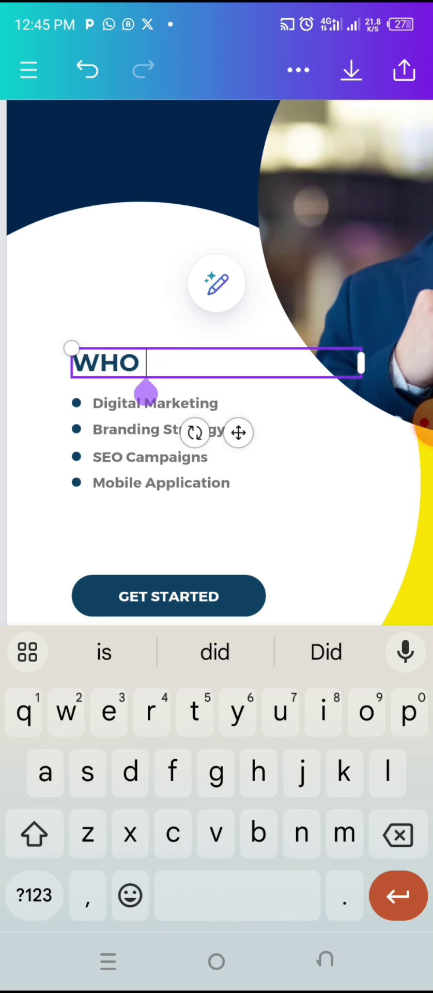
text(is this for)
key(Escape)
click(71, 574)
click(129, 662)
Change the first two bullets to 'Students' and 'Stay at home mums'.
click(109, 579)
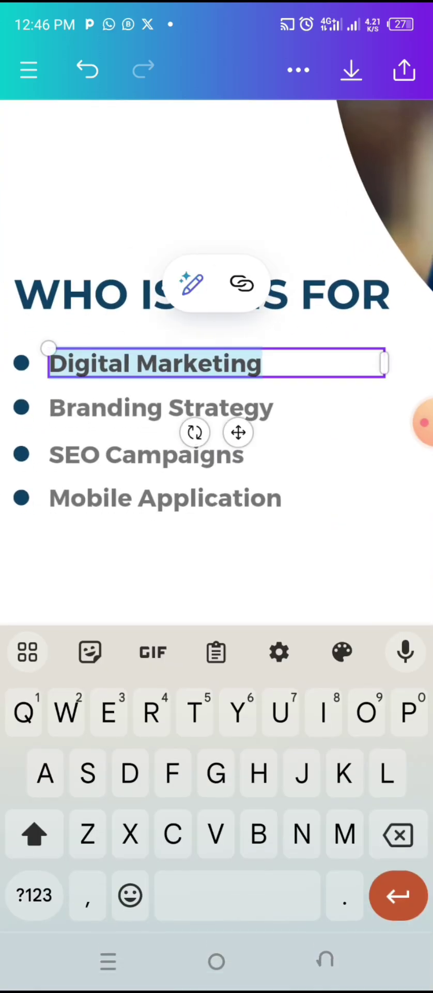
text(Studen)
click(326, 653)
double_click(161, 408)
text(Stay at home mums)
key(Escape)
Change the last two bullets to '9-5 Workers' and 'Interested in making money online'.
click(201, 410)
click(202, 410)
click(34, 895)
text(9-5 Workers)
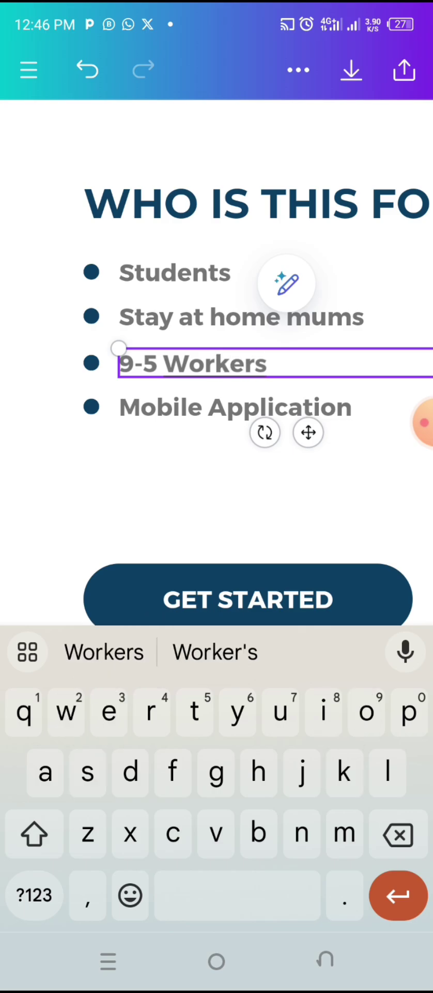
click(235, 407)
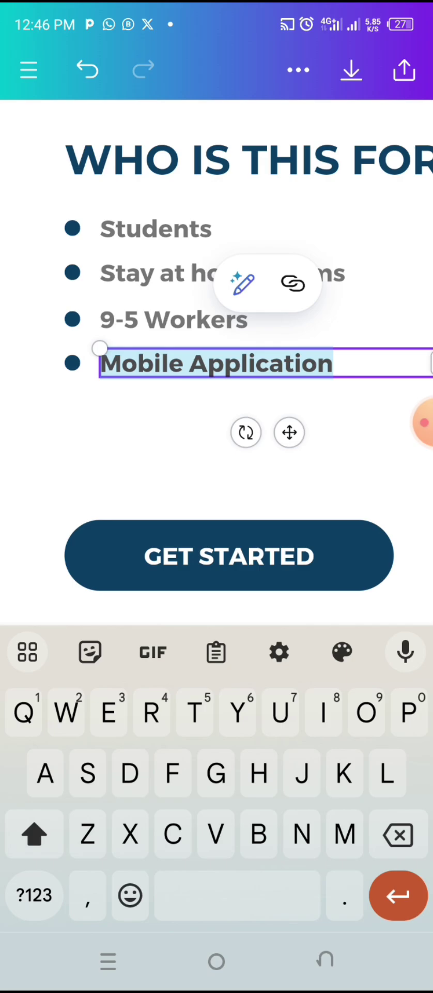
key(BackSpace)
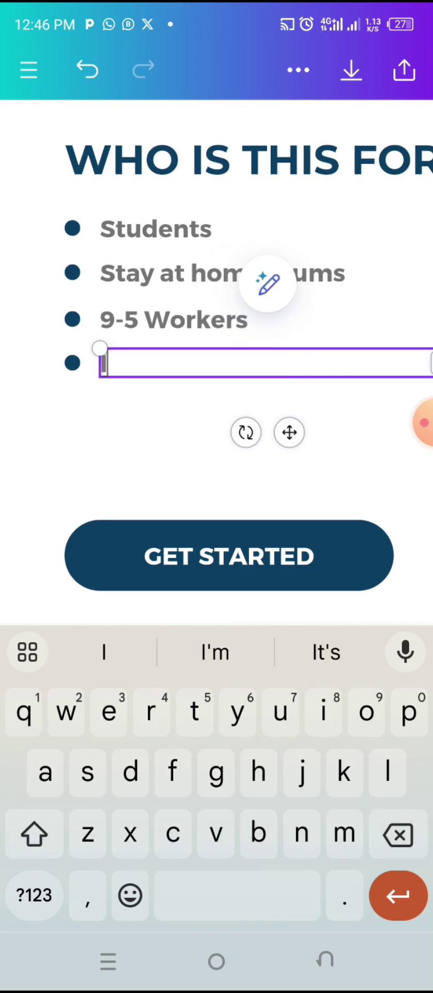
text(Interested in making )
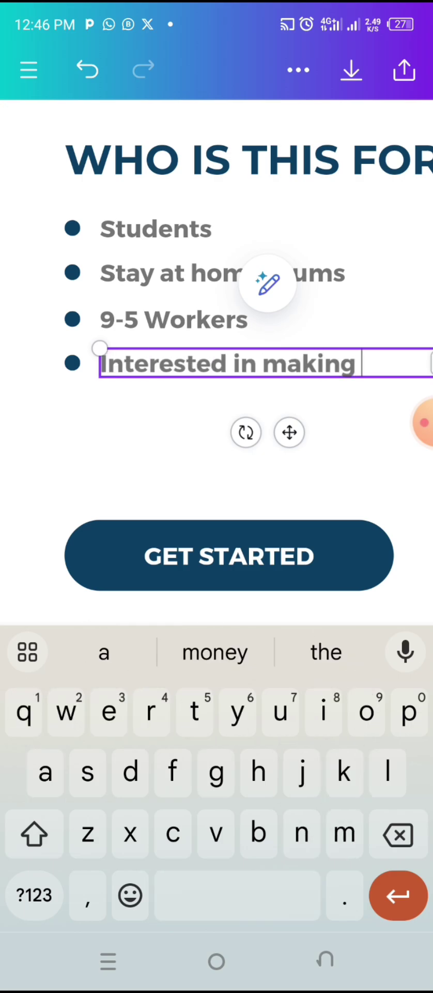
text(money online)
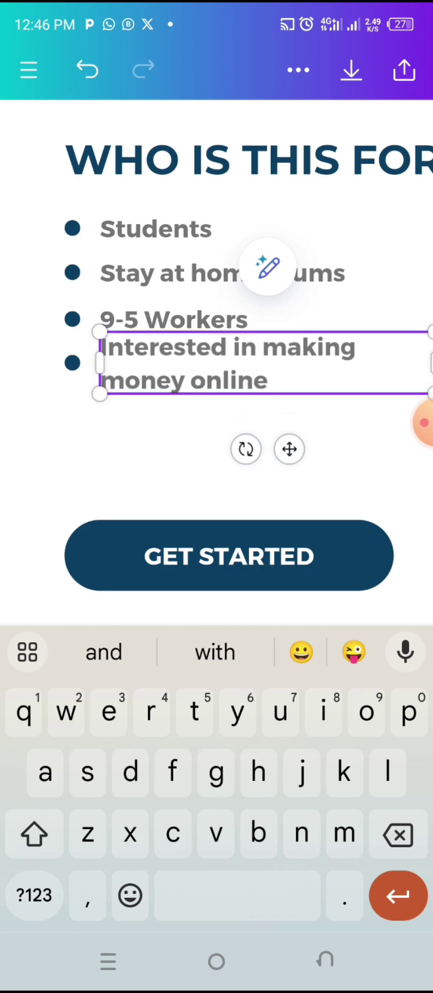
key(Escape)
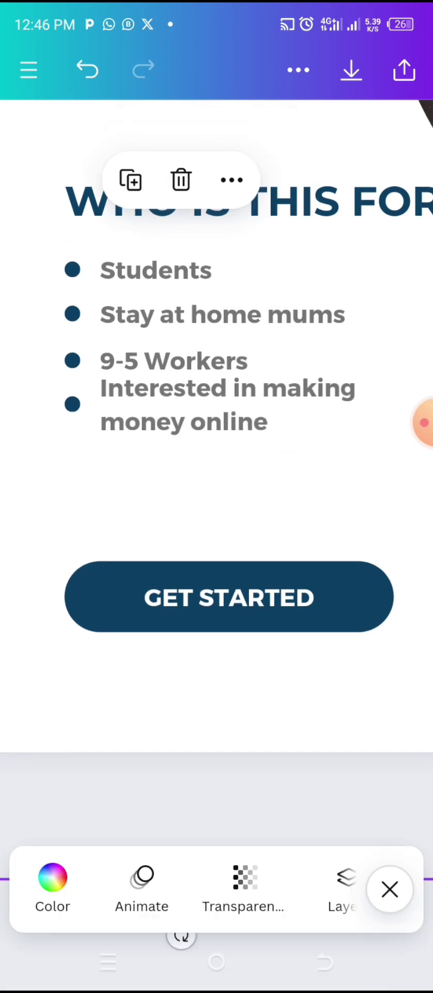
Deselect all elements to view the whole flyer.
click(218, 801)
click(248, 202)
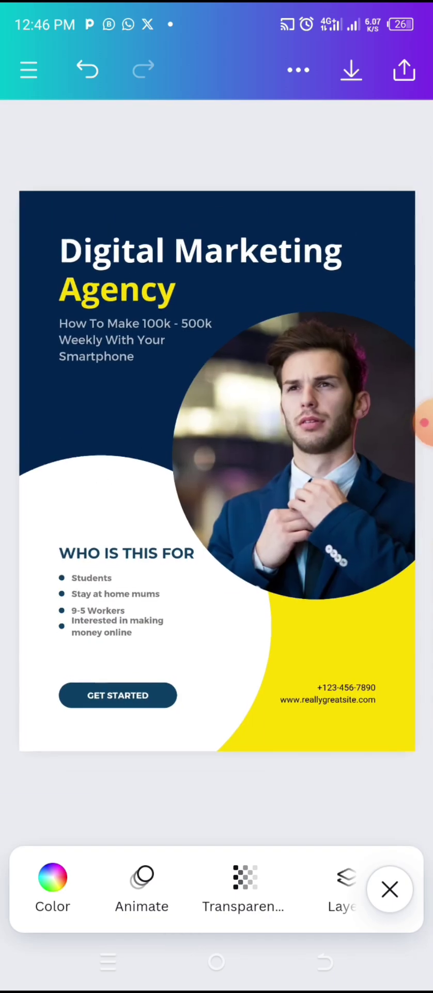
click(130, 507)
click(217, 796)
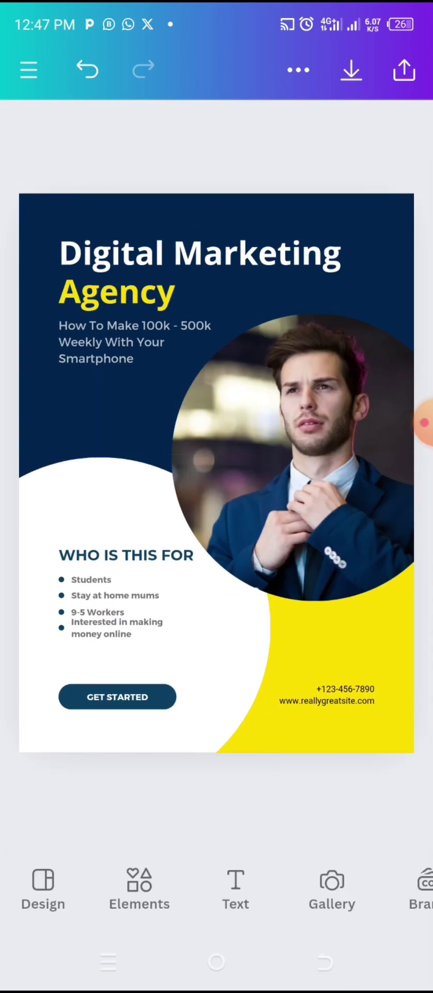
click(327, 694)
click(326, 695)
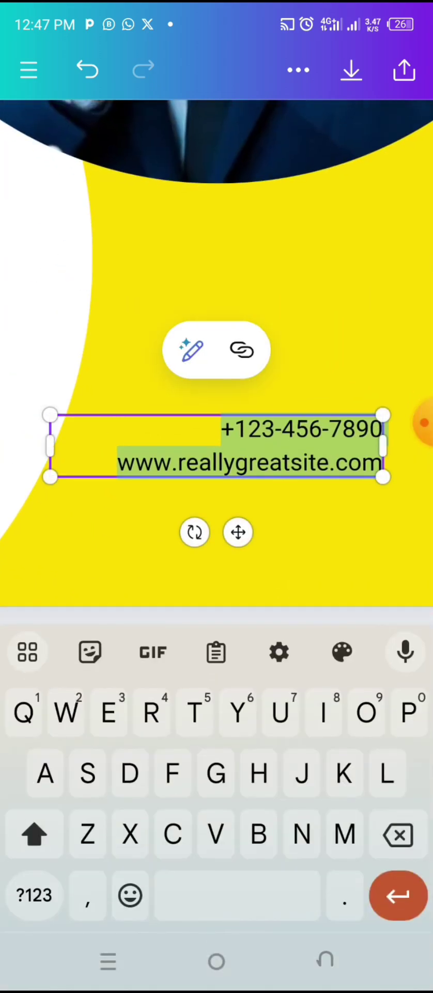
click(34, 895)
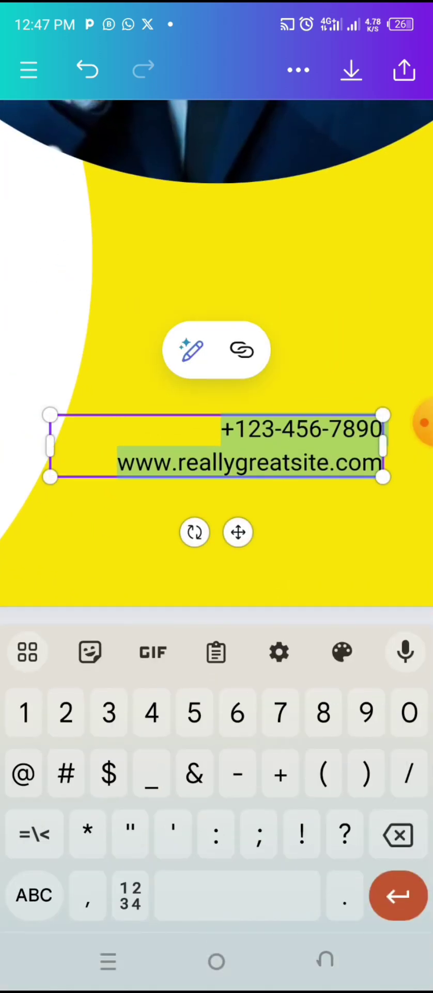
click(34, 895)
click(34, 895)
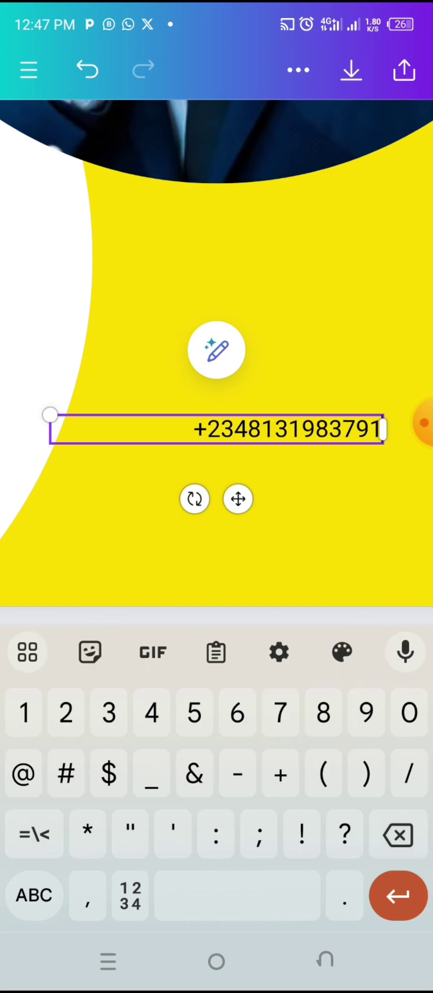
click(289, 558)
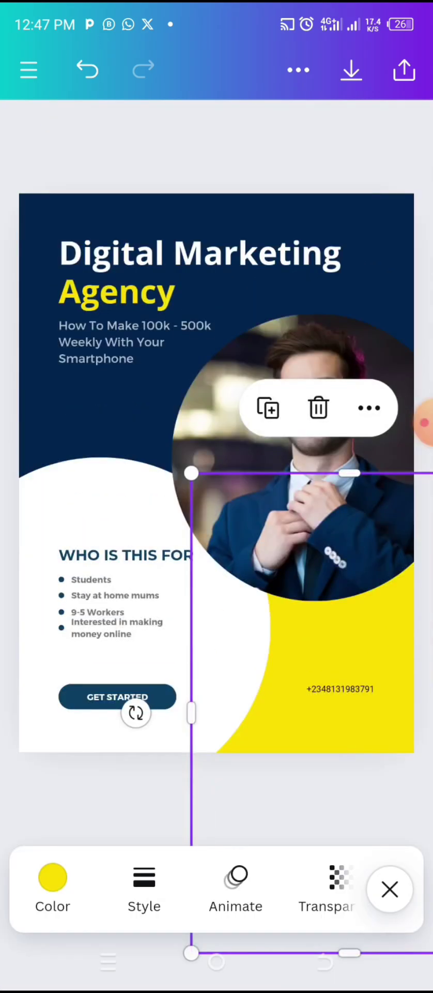
Add a line reading 'Free WhatsApp Training' below the phone number.
click(340, 689)
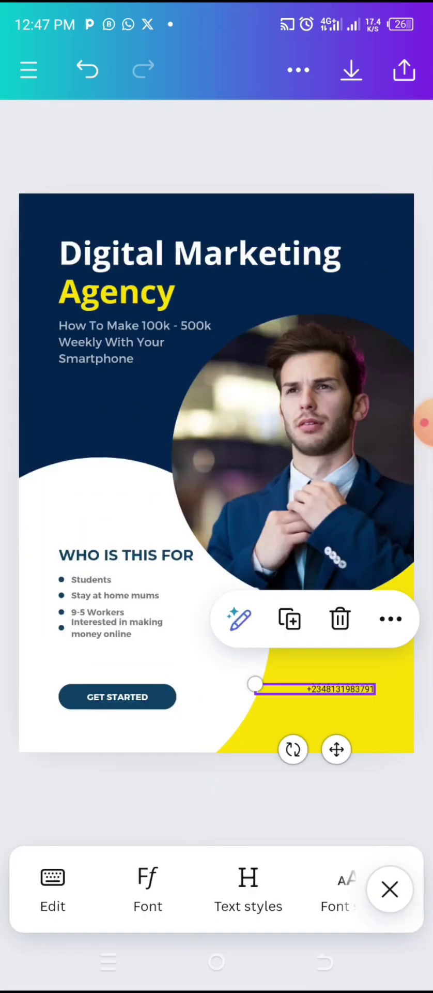
click(350, 689)
click(370, 430)
drag(369, 459, 381, 459)
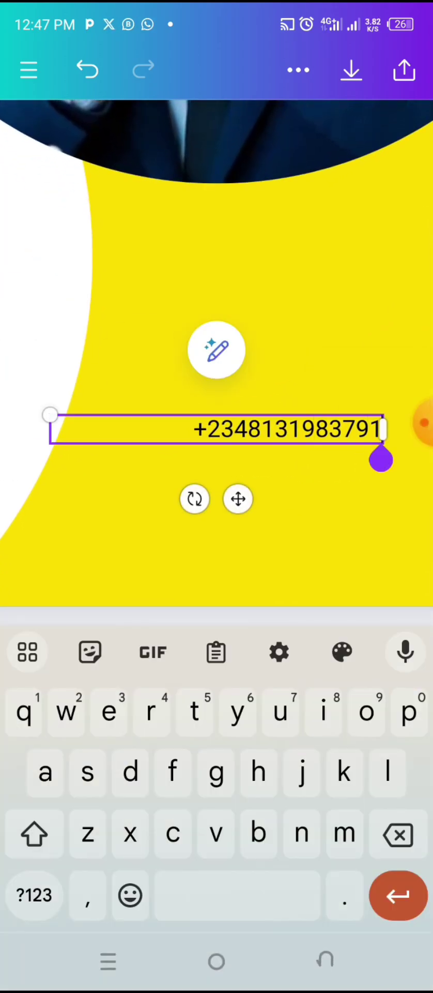
key(Return)
text(Frew)
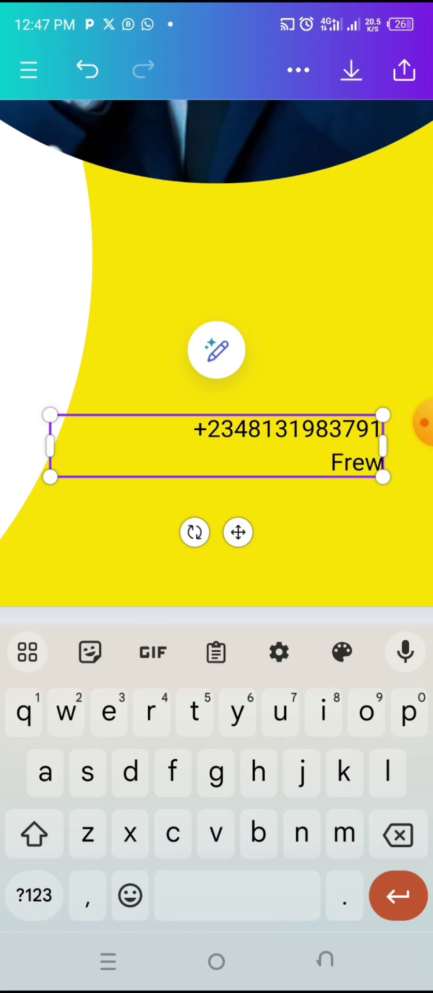
key(BackSpace)
text(e)
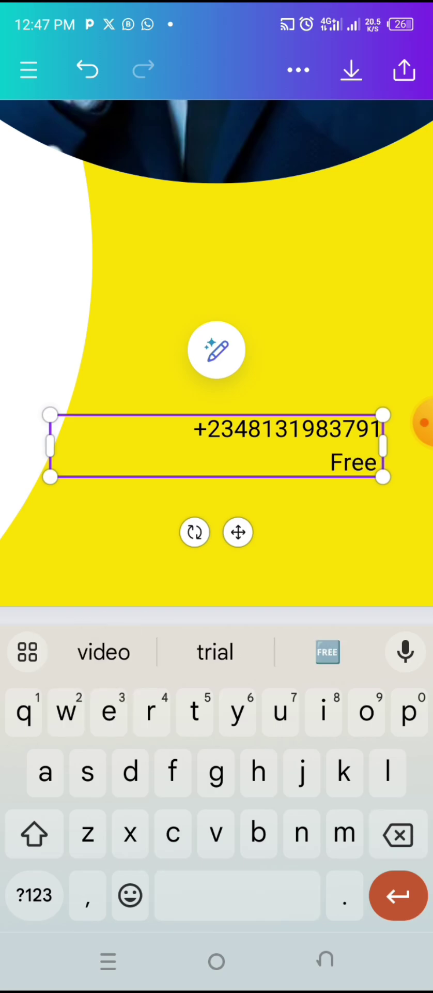
text( Whats)
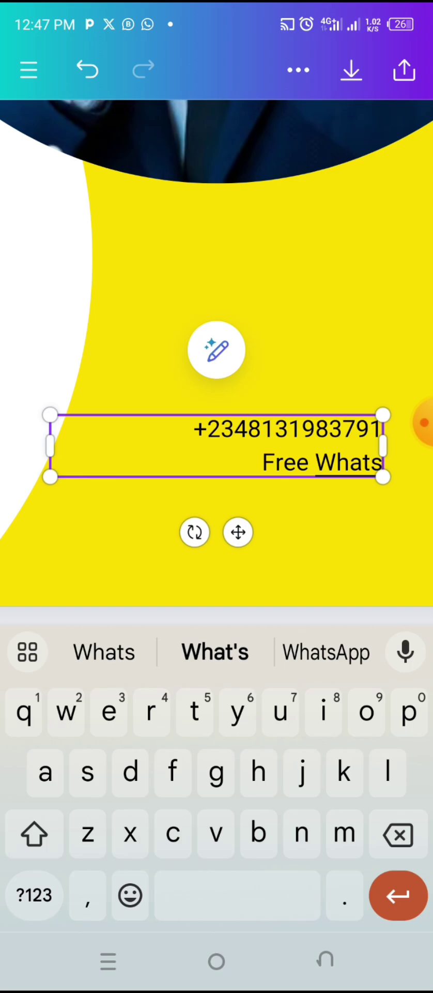
click(327, 652)
text(Tra)
click(216, 652)
Fill the circle frame with the gallery photo of a woman in army camouflage.
key(Escape)
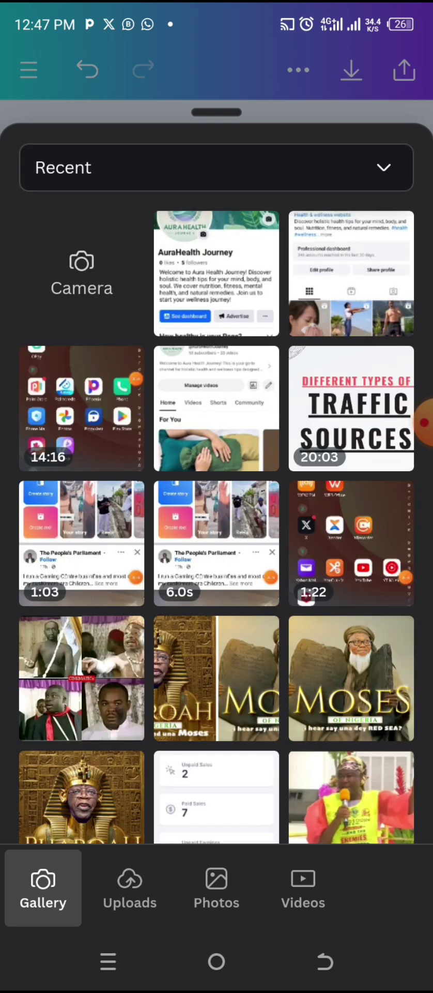
scroll(217, 517, down, 5)
scroll(217, 569, down, 5)
scroll(217, 569, down, 3)
scroll(217, 569, up, 3)
scroll(217, 517, down, 2)
scroll(216, 517, down, 3)
scroll(217, 518, down, 3)
scroll(216, 517, down, 5)
scroll(217, 518, up, 4)
scroll(217, 518, down, 5)
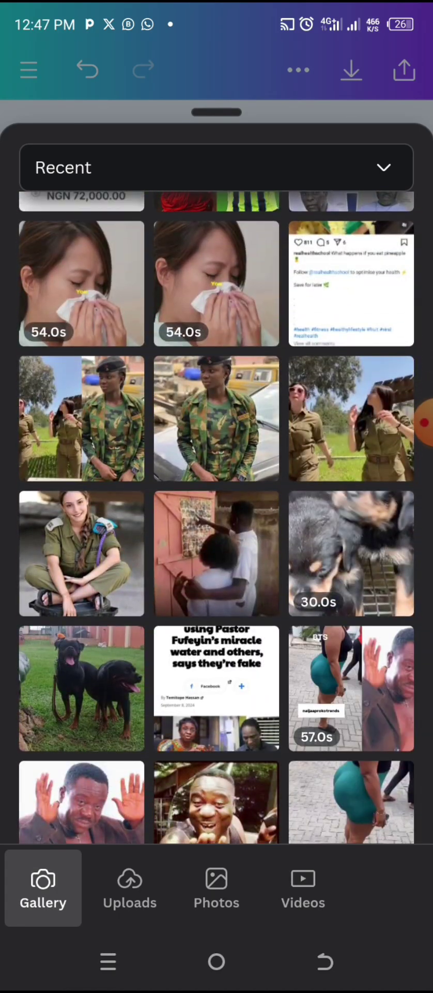
click(216, 418)
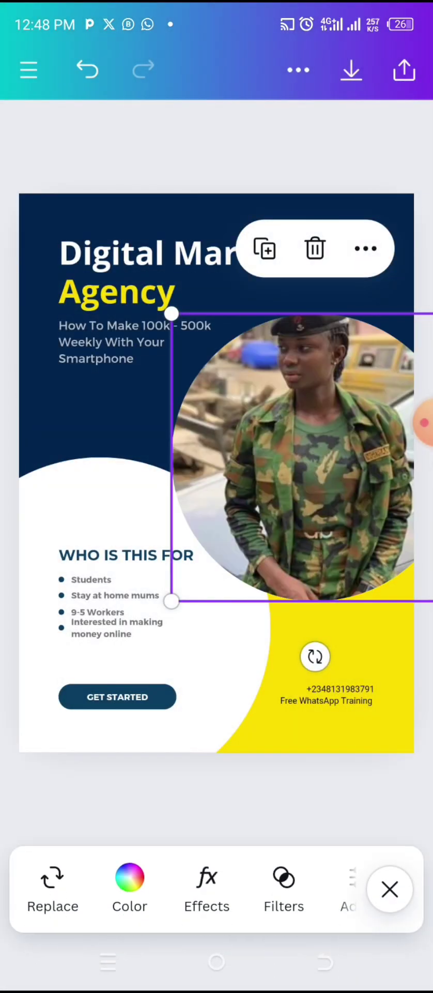
Check the layout by selecting the photo, contact text, yellow corner and background.
click(389, 887)
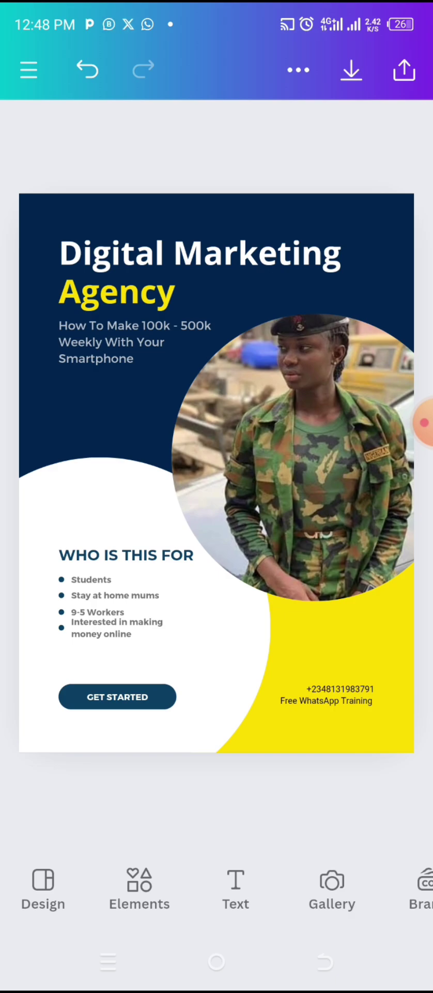
click(292, 458)
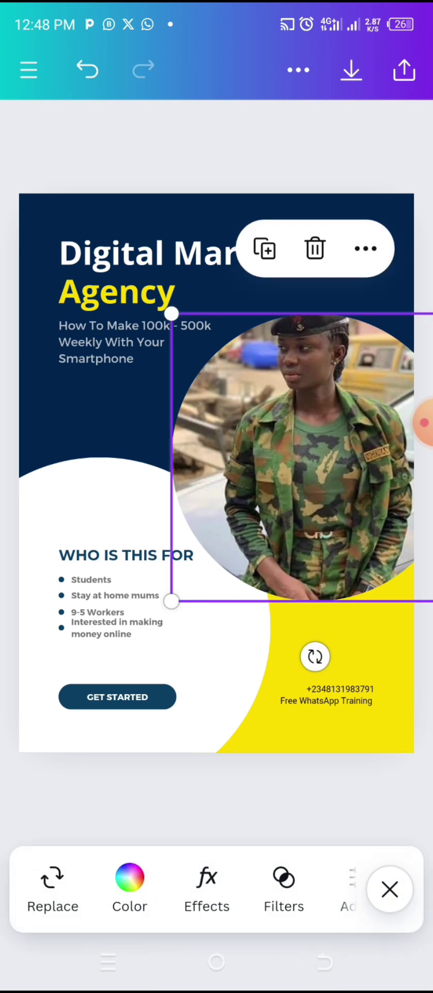
click(326, 695)
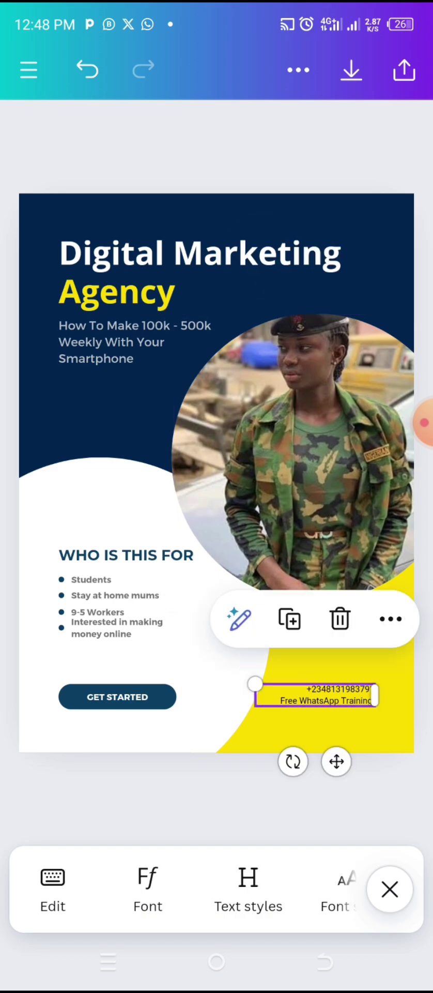
click(52, 889)
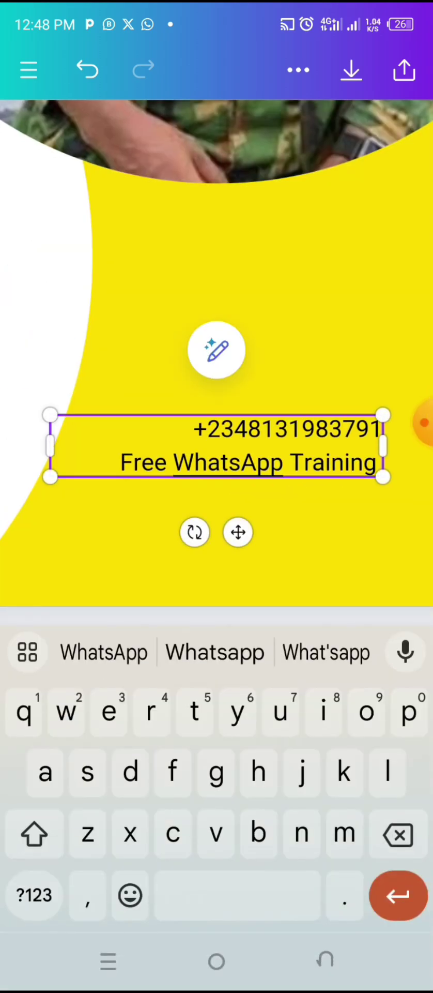
click(31, 259)
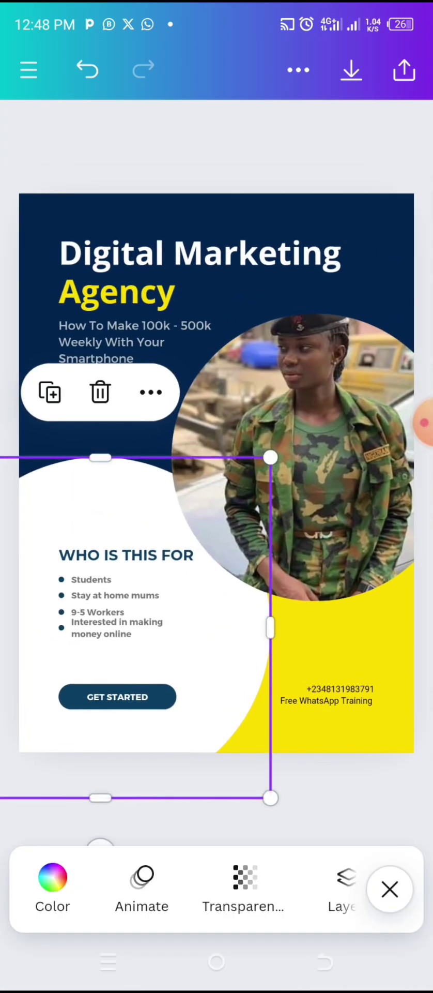
click(341, 646)
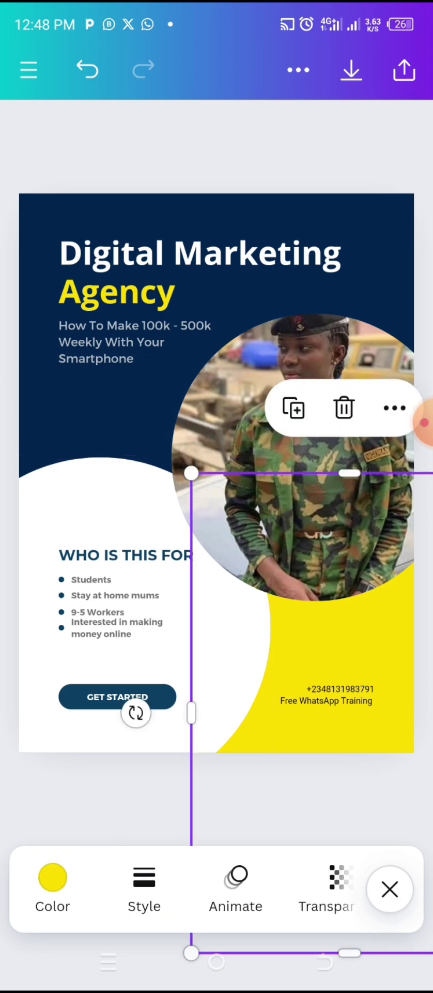
click(103, 409)
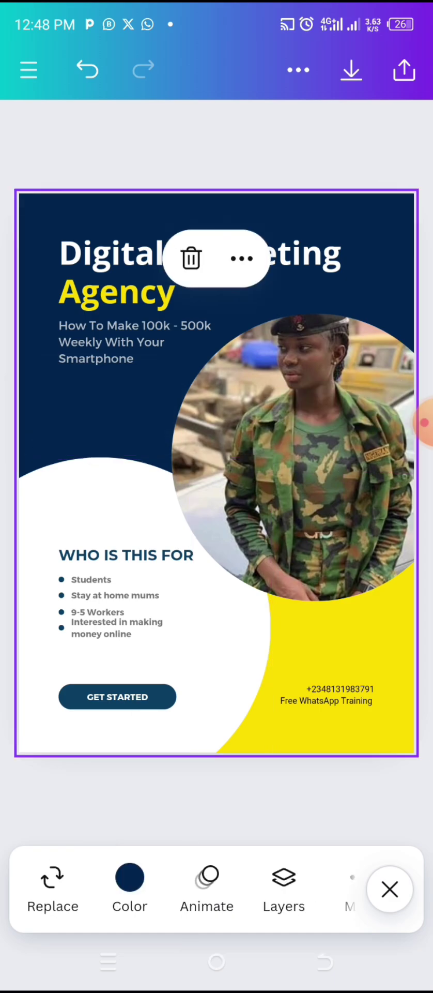
Download the flyer as a PNG to the gallery and dismiss the share and saved panels.
click(351, 70)
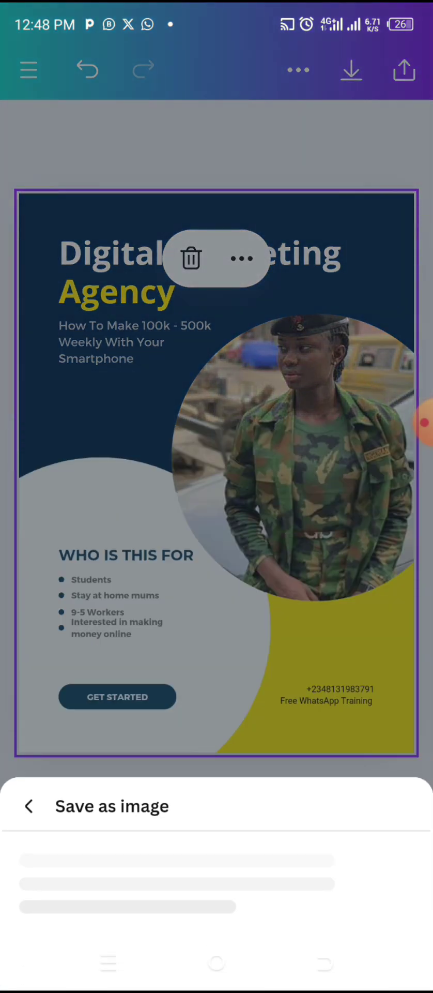
click(217, 832)
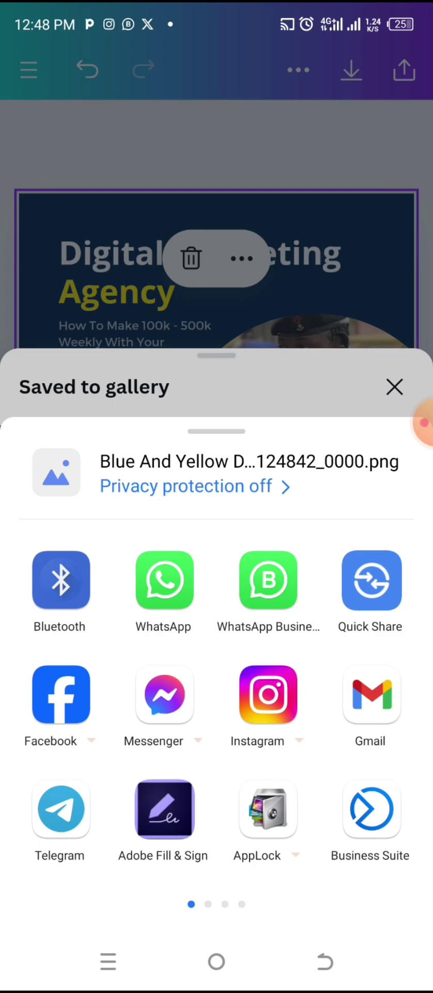
key(Escape)
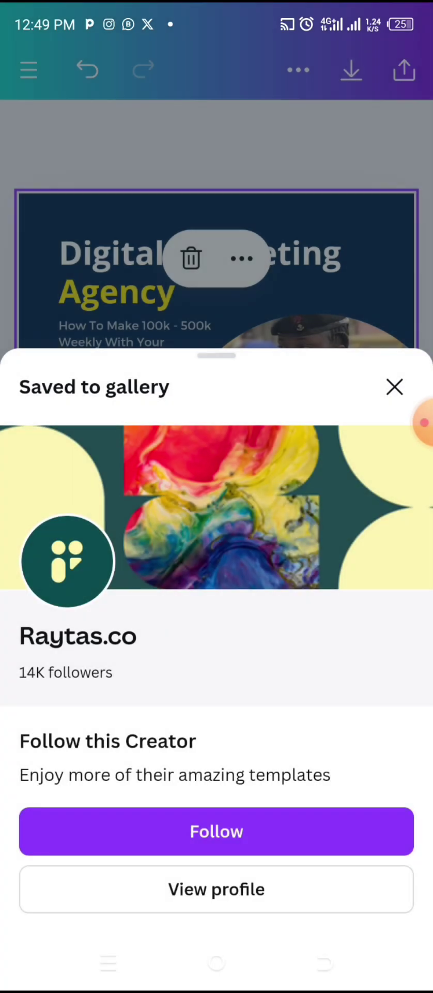
key(Escape)
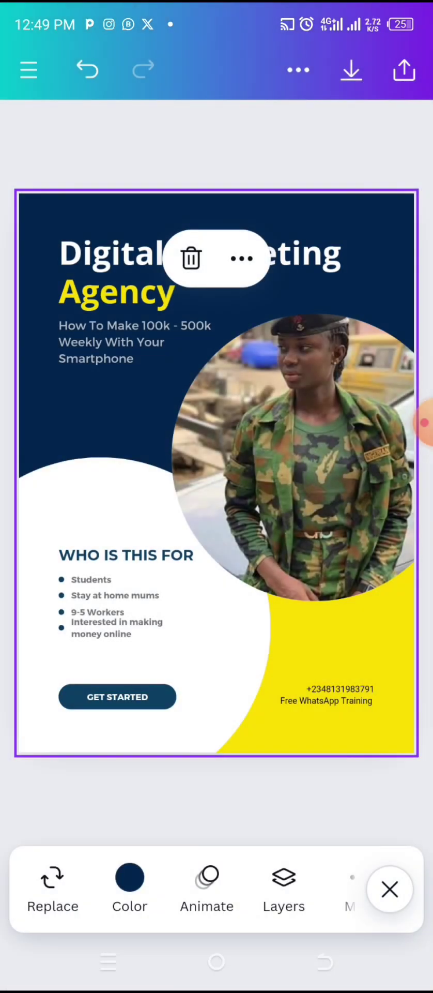
Return to Canva and rerun the 'Affiliate Marketing Flyer' search with the underscores fixed.
click(108, 962)
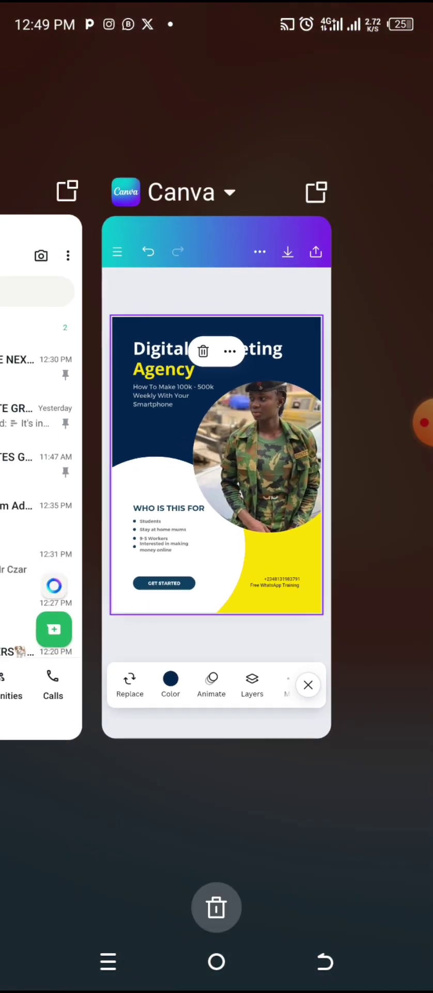
click(215, 486)
click(28, 70)
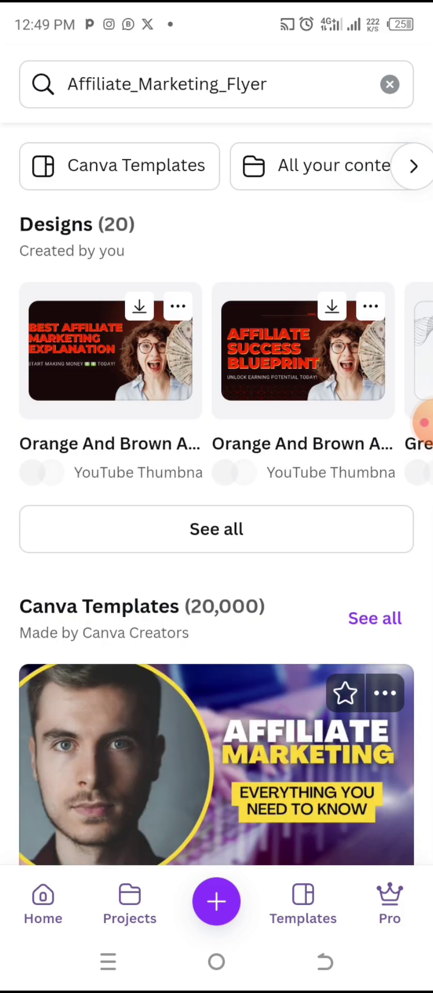
click(166, 84)
click(130, 83)
key(BackSpace)
click(216, 83)
key(BackSpace)
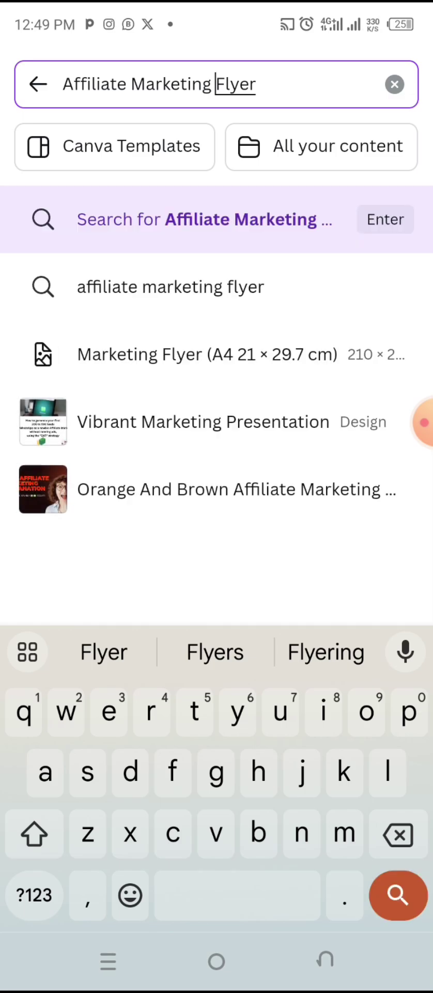
key(Return)
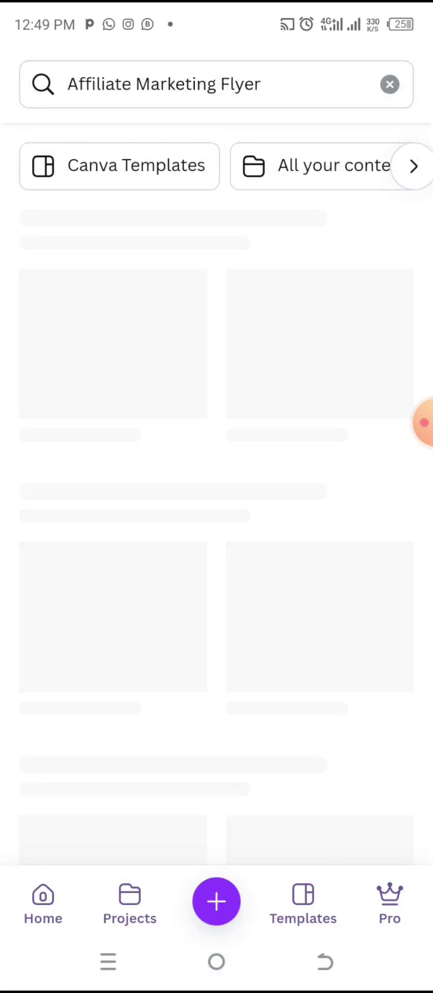
Scroll through the Affiliate Marketing Flyer results to find the Digital Marketing Agency template.
scroll(216, 569, down, 5)
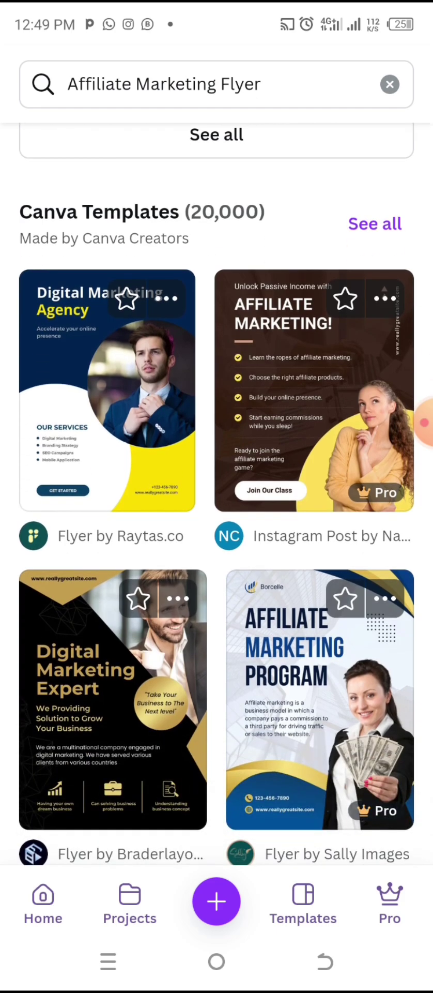
scroll(217, 491, down, 3)
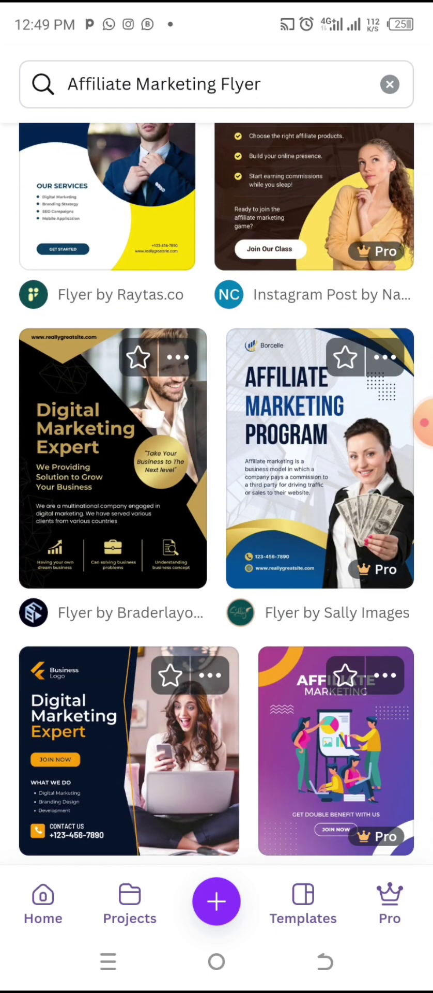
scroll(217, 492, down, 5)
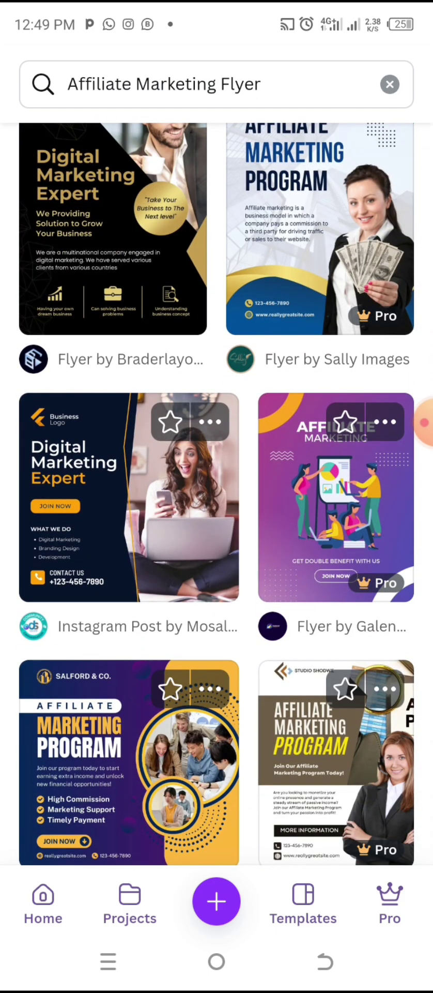
scroll(217, 491, down, 3)
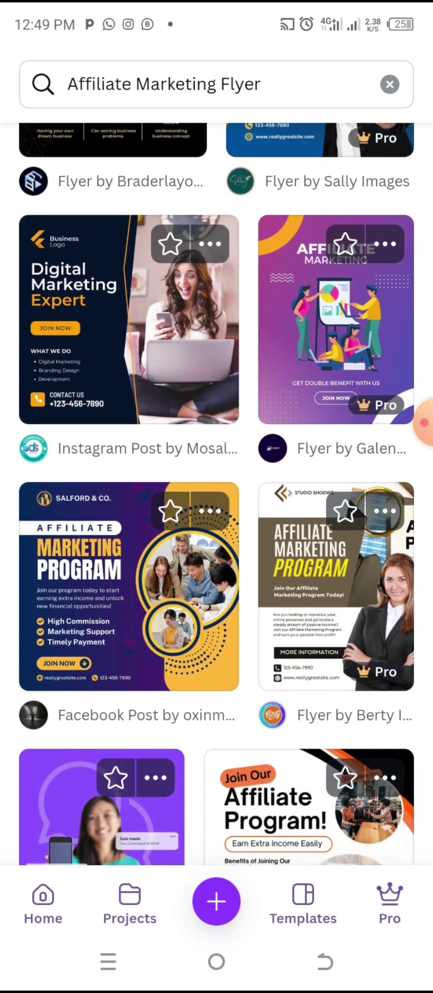
scroll(217, 492, down, 4)
scroll(217, 491, down, 6)
scroll(217, 492, down, 2)
scroll(217, 491, down, 3)
scroll(217, 492, down, 3)
scroll(217, 491, down, 2)
scroll(217, 491, down, 3)
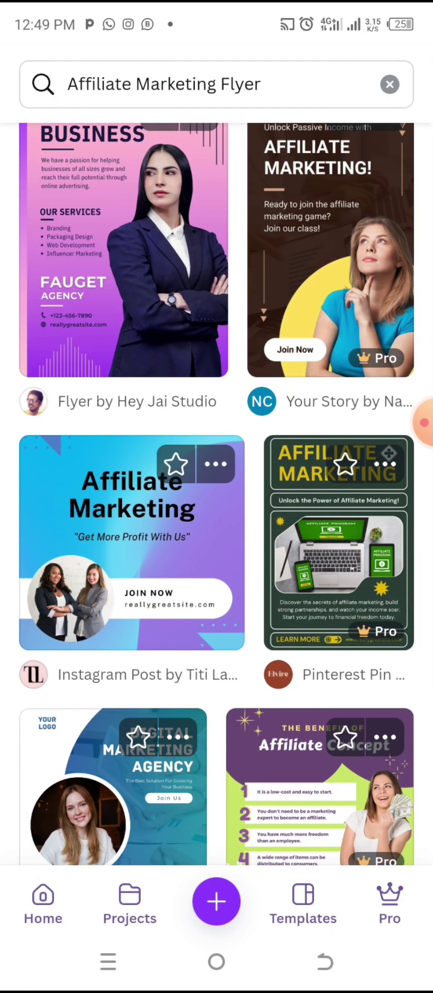
scroll(217, 492, down, 3)
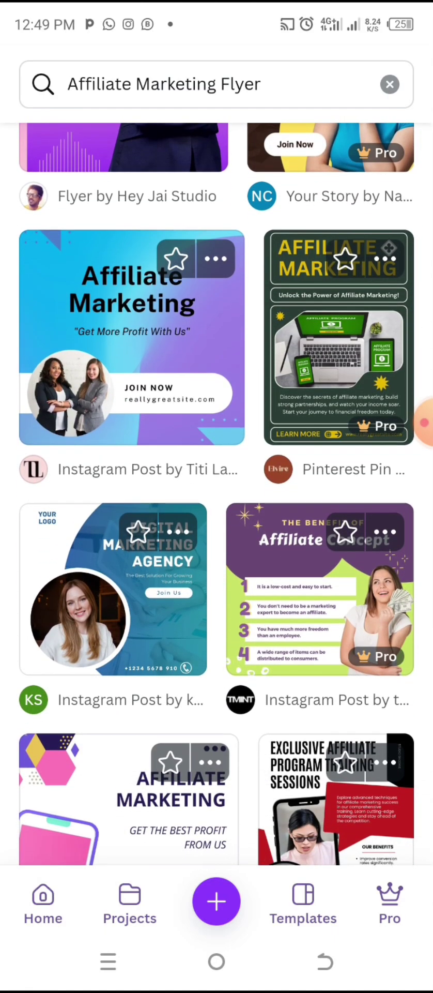
scroll(217, 491, down, 10)
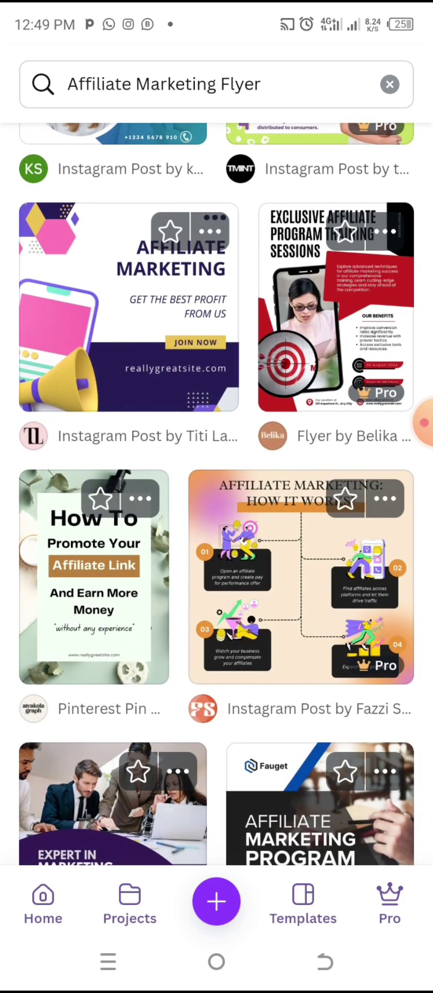
scroll(217, 494, down, 4)
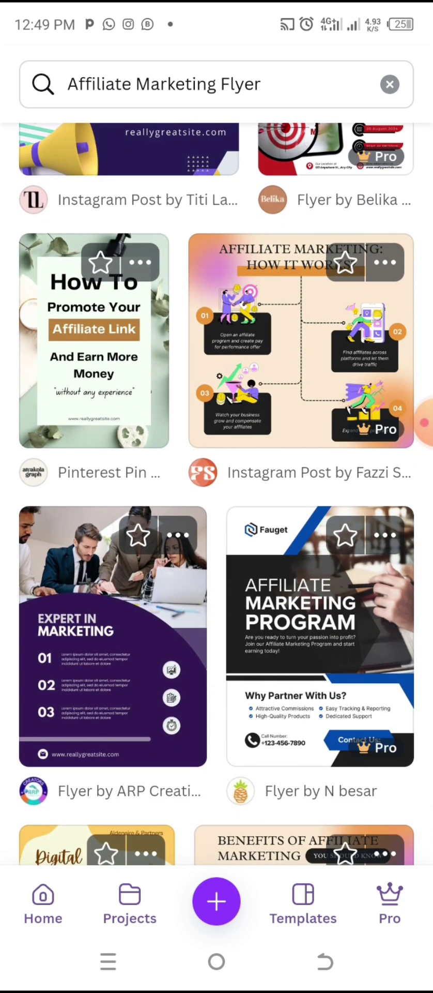
scroll(217, 494, down, 5)
scroll(217, 493, down, 3)
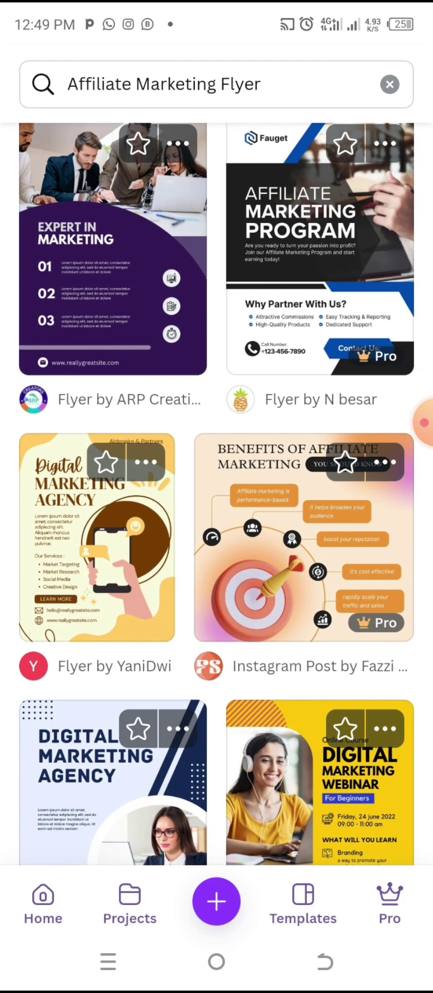
scroll(217, 494, up, 3)
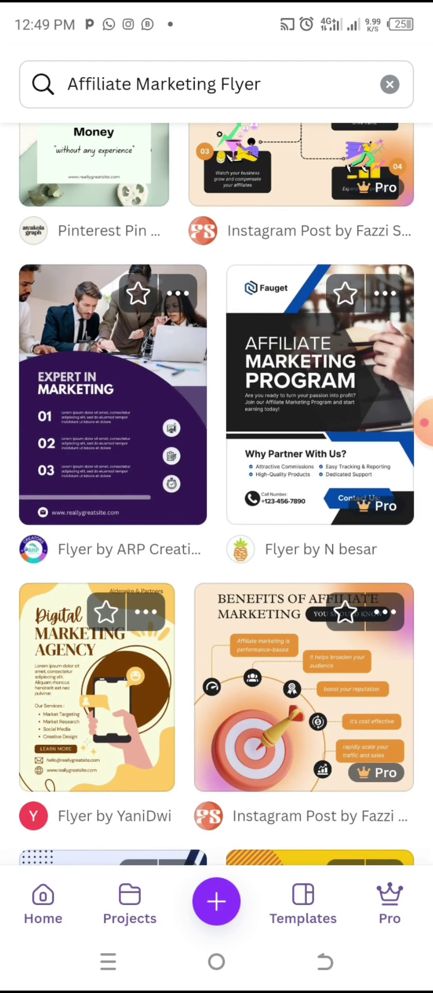
scroll(217, 494, down, 10)
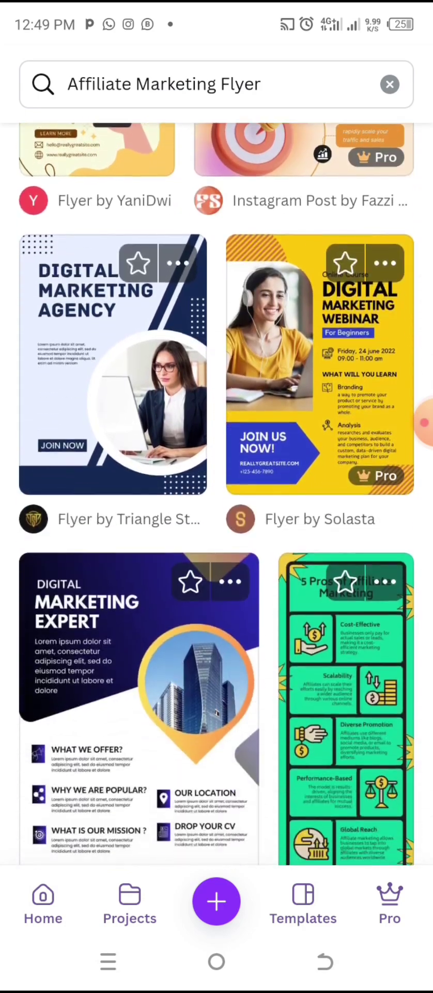
scroll(216, 493, down, 4)
scroll(217, 494, up, 5)
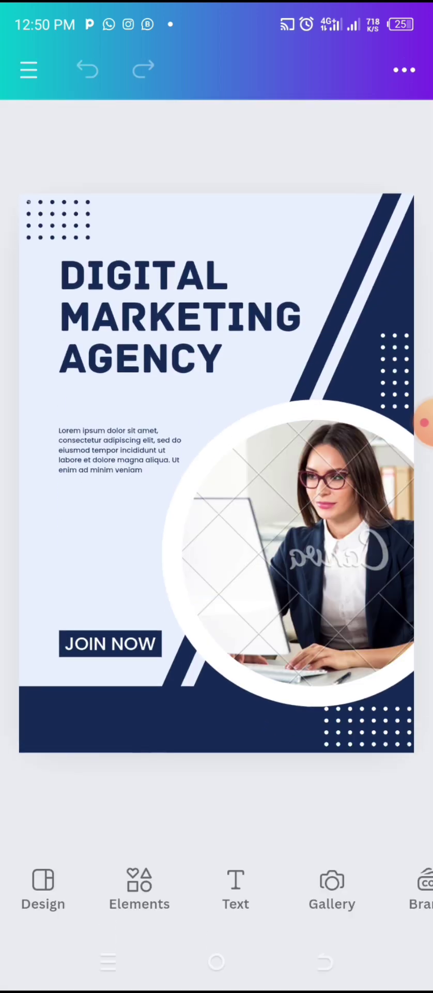
Move the DIGITAL, MARKETING and AGENCY headings up to the top-left margin.
click(58, 219)
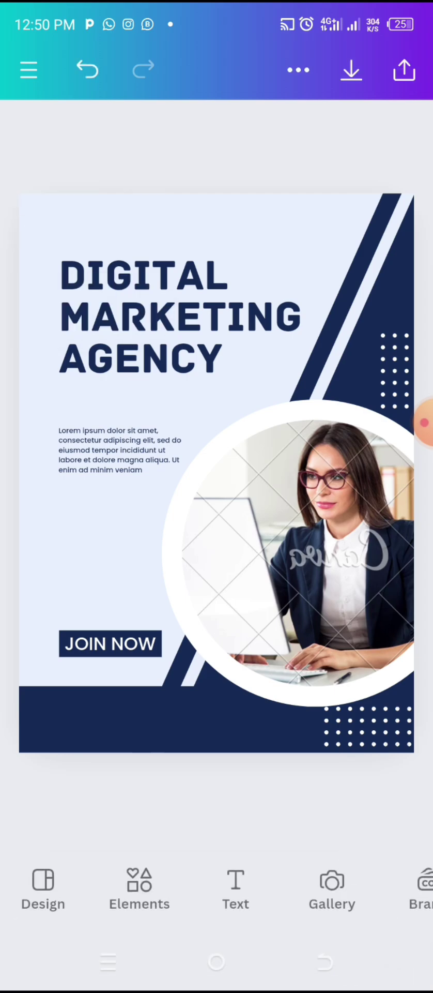
click(144, 276)
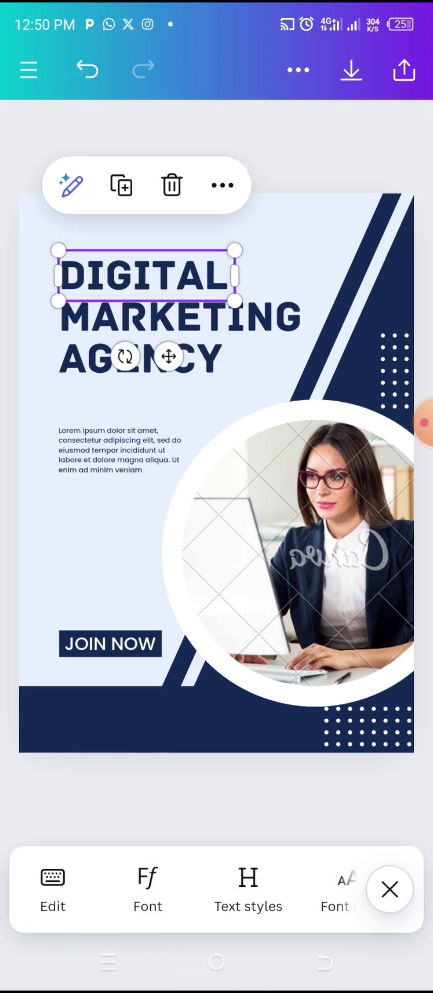
click(103, 543)
click(145, 275)
mouse_move(145, 275)
mouse_down()
mouse_move(119, 237)
mouse_move(136, 237)
mouse_up()
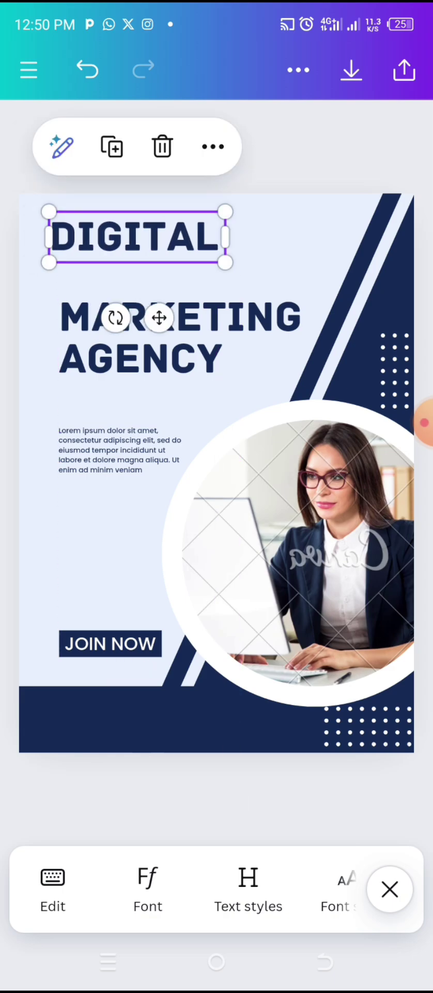
click(181, 316)
mouse_move(181, 317)
mouse_down()
mouse_move(147, 307)
mouse_move(148, 297)
mouse_move(181, 287)
mouse_up()
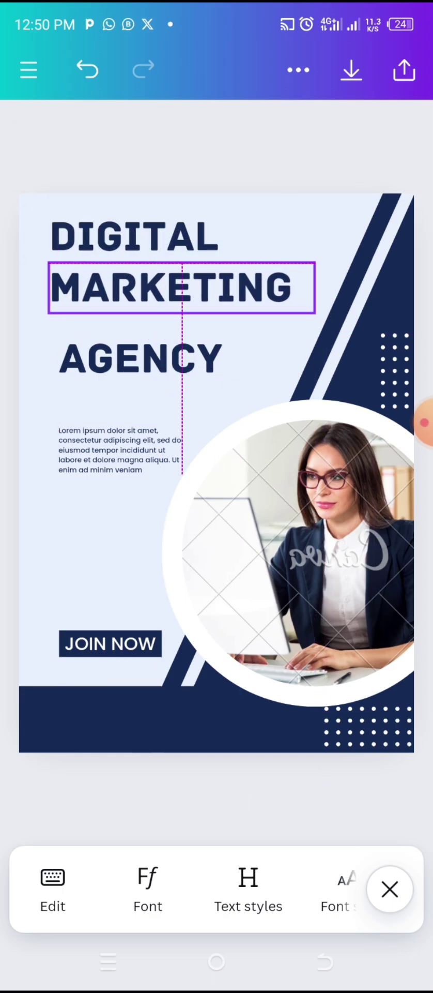
click(140, 359)
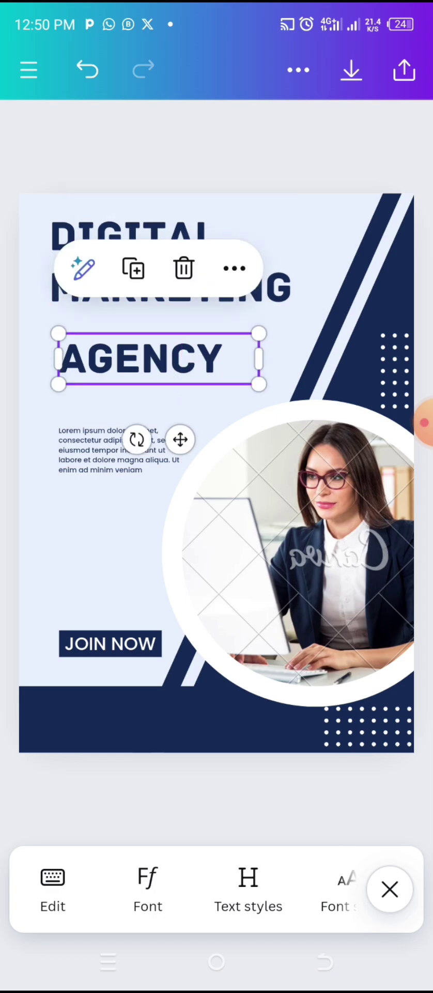
mouse_move(140, 358)
mouse_down()
mouse_move(120, 346)
mouse_move(130, 334)
mouse_move(130, 338)
mouse_up()
click(103, 543)
Move the Lorem ipsum paragraph up beneath the headings and begin editing it.
click(120, 450)
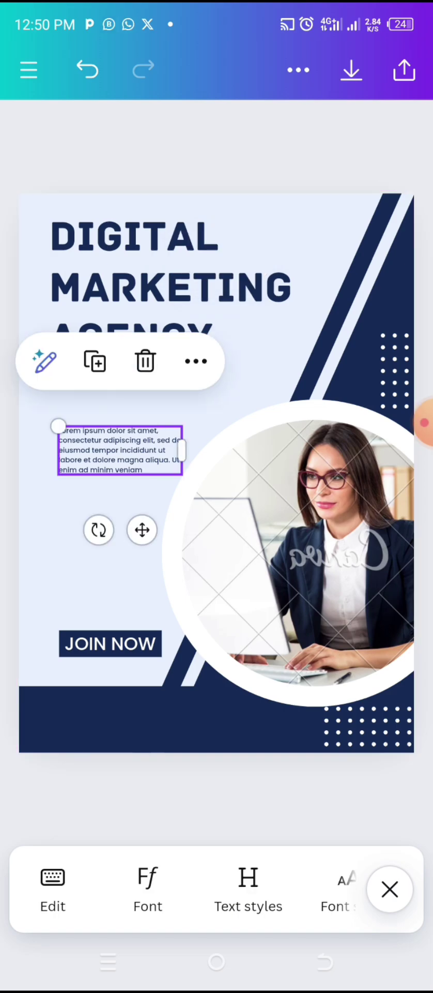
mouse_move(120, 450)
mouse_down()
mouse_move(101, 421)
mouse_move(110, 421)
mouse_up()
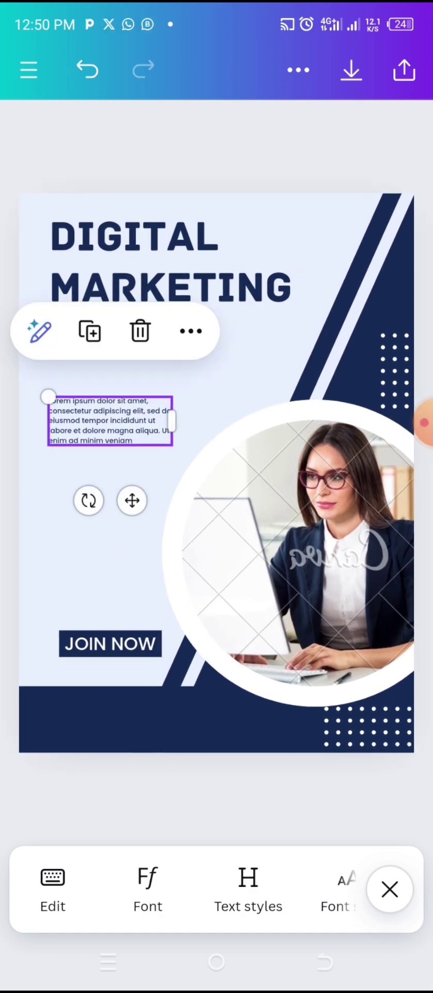
double_click(110, 420)
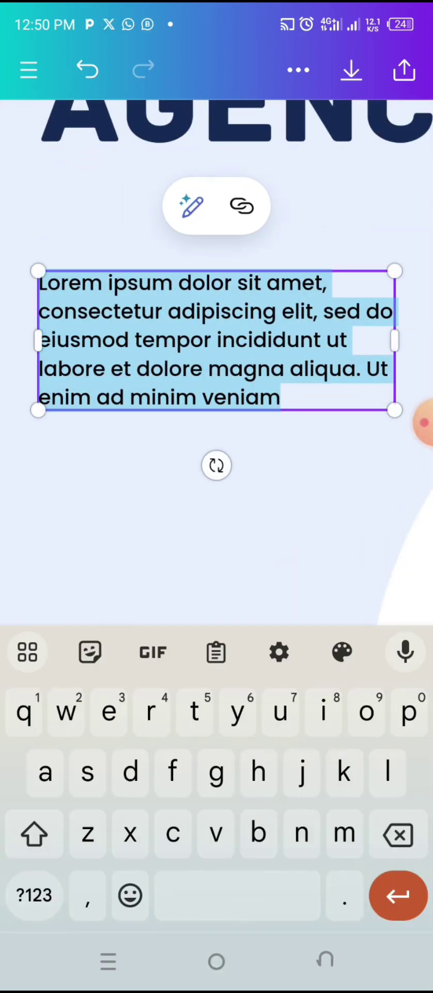
Set the Lorem ipsum body text to font size 12 with the Font size slider.
click(325, 961)
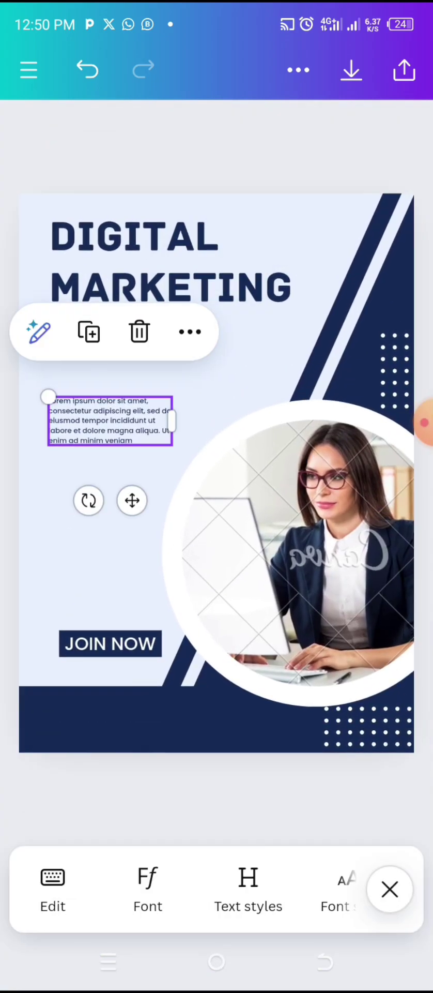
drag(310, 890, 233, 890)
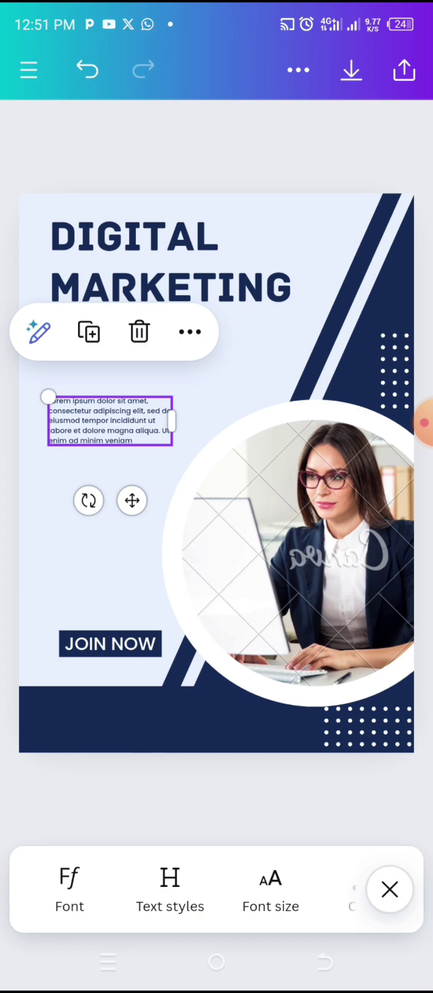
click(270, 887)
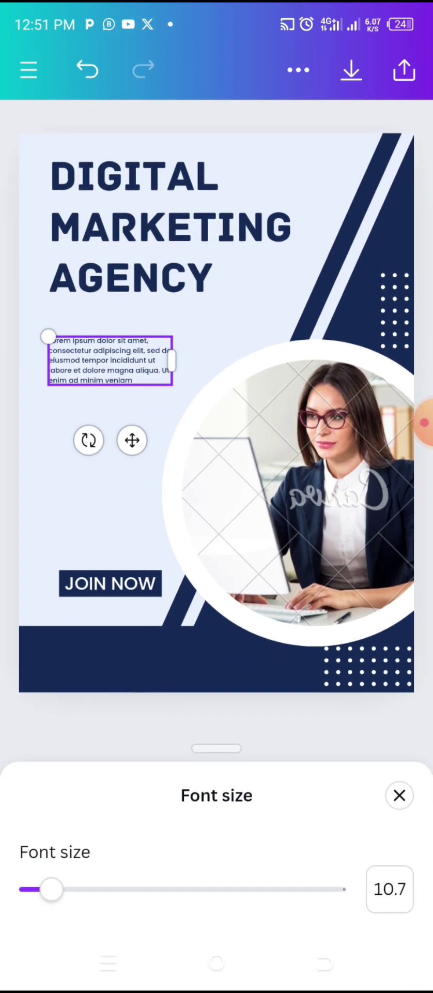
drag(51, 889, 61, 889)
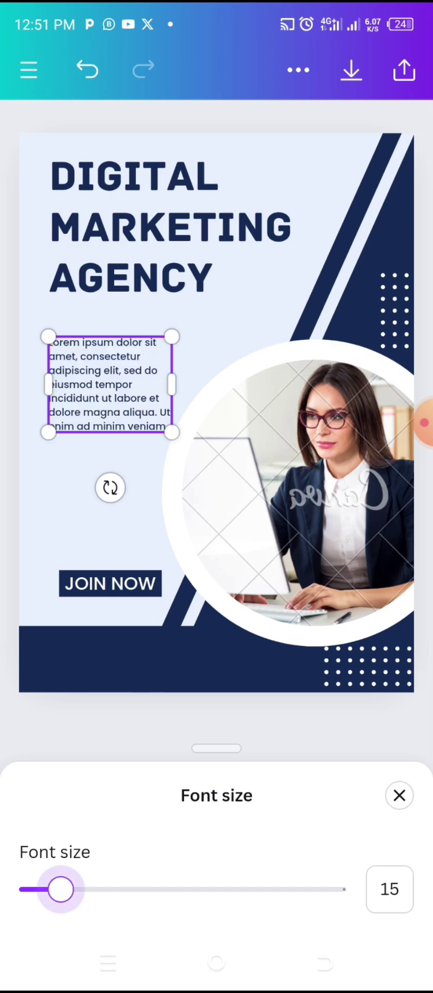
mouse_move(61, 889)
mouse_down()
mouse_move(76, 889)
mouse_move(61, 889)
mouse_up()
mouse_move(61, 889)
mouse_down()
mouse_move(71, 890)
mouse_move(50, 889)
mouse_move(54, 889)
mouse_up()
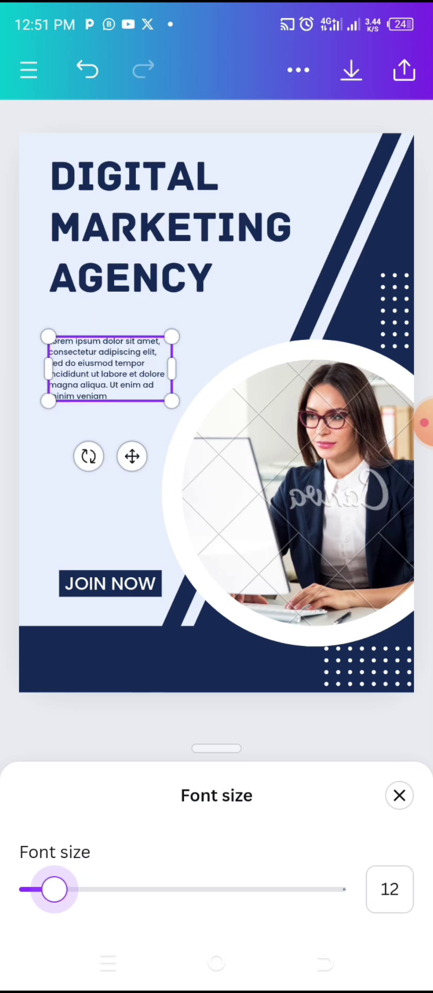
click(103, 517)
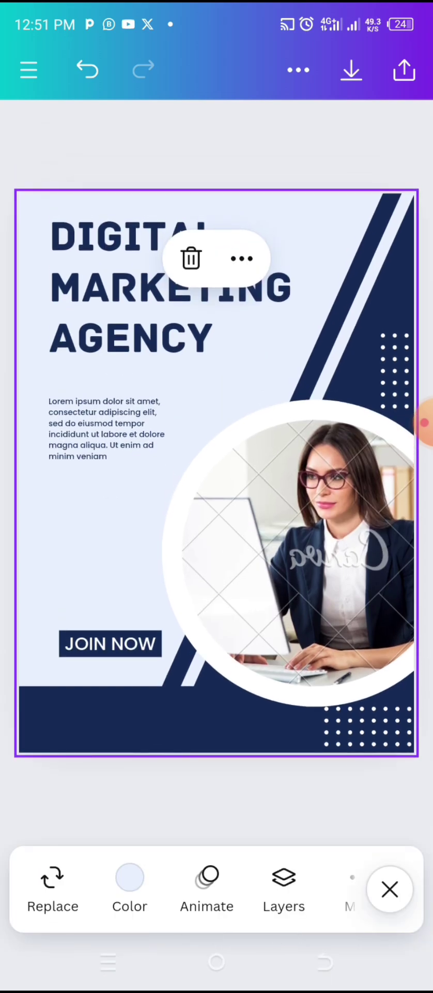
Try repositioning the JOIN NOW text and widening its box, then undo both changes.
click(110, 643)
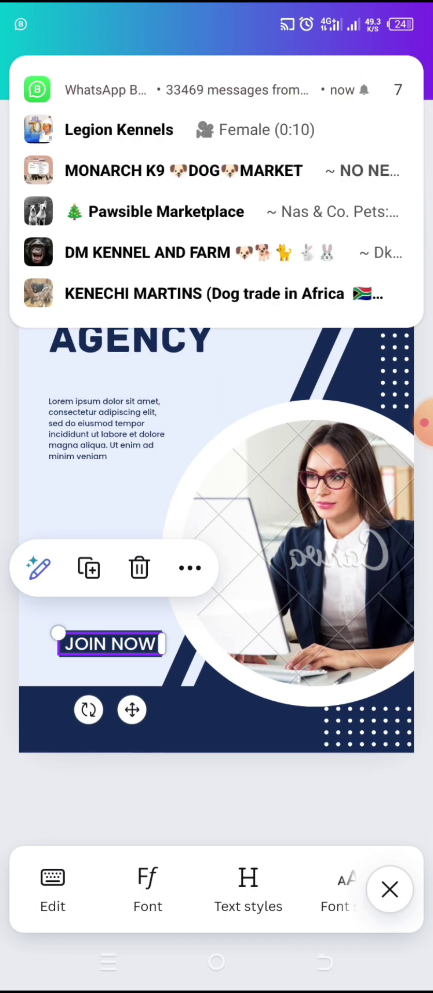
mouse_move(110, 644)
mouse_down()
mouse_move(71, 573)
mouse_move(85, 573)
mouse_up()
click(134, 644)
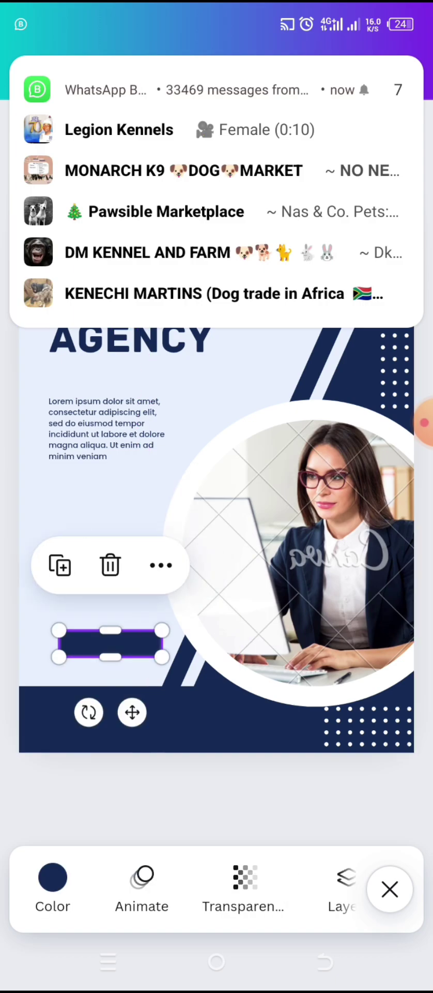
drag(59, 657, 48, 659)
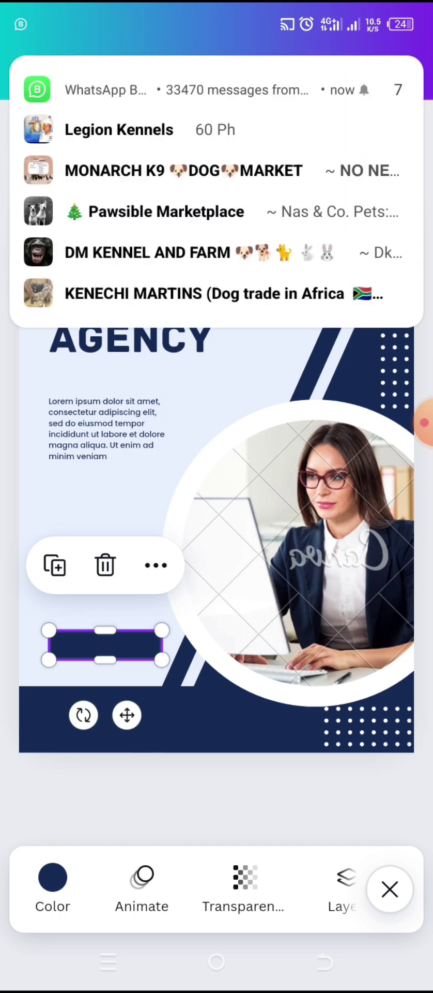
click(87, 70)
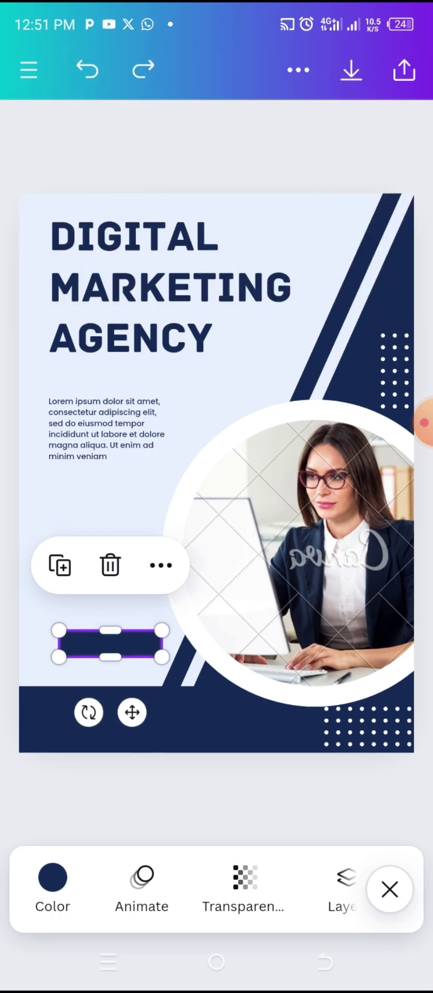
click(87, 70)
click(390, 889)
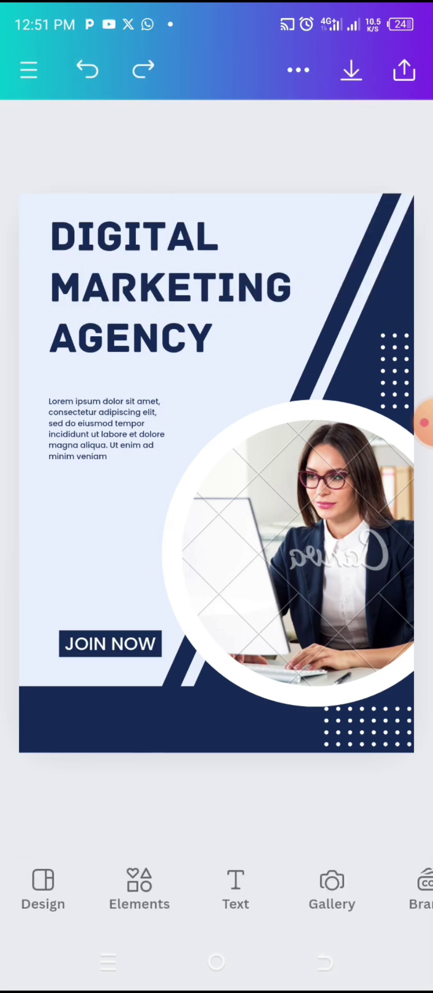
mouse_move(259, 797)
mouse_down()
mouse_move(236, 797)
mouse_move(259, 796)
mouse_up()
Move the JOIN NOW text and its dark box up together beneath the body text.
click(110, 643)
mouse_move(110, 643)
mouse_down()
mouse_move(86, 555)
mouse_move(97, 573)
mouse_move(98, 564)
mouse_up()
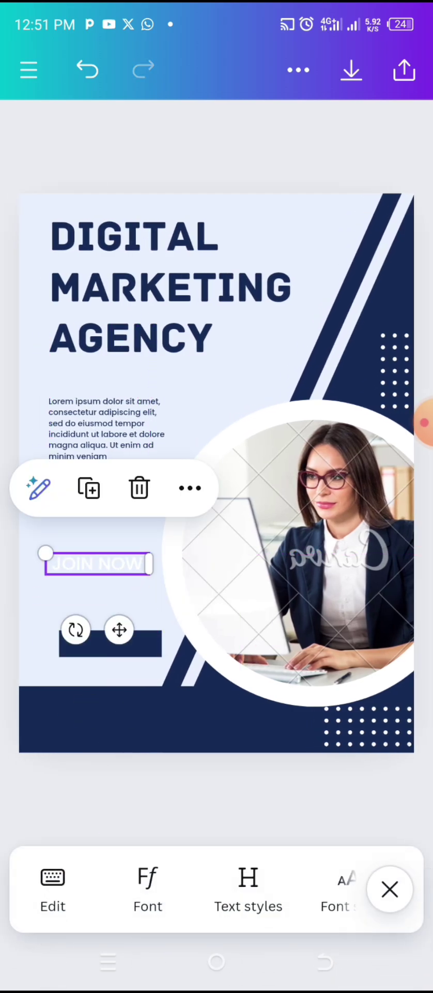
click(217, 796)
click(110, 644)
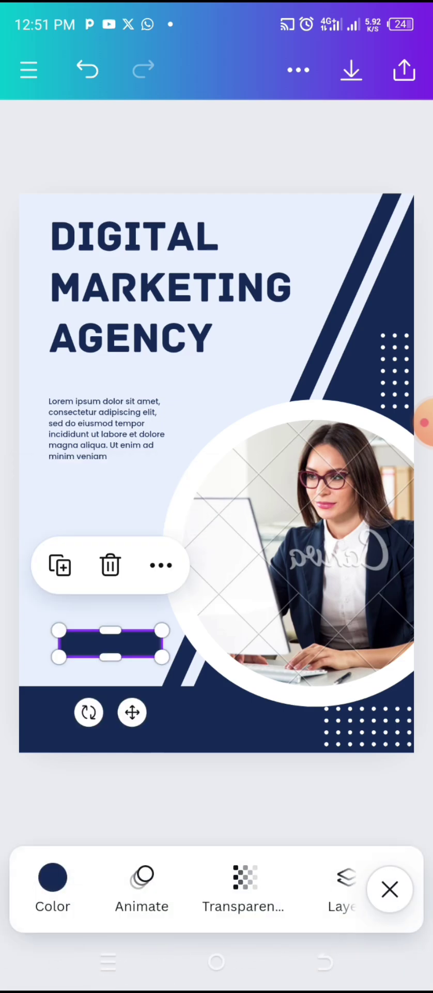
drag(110, 643, 100, 565)
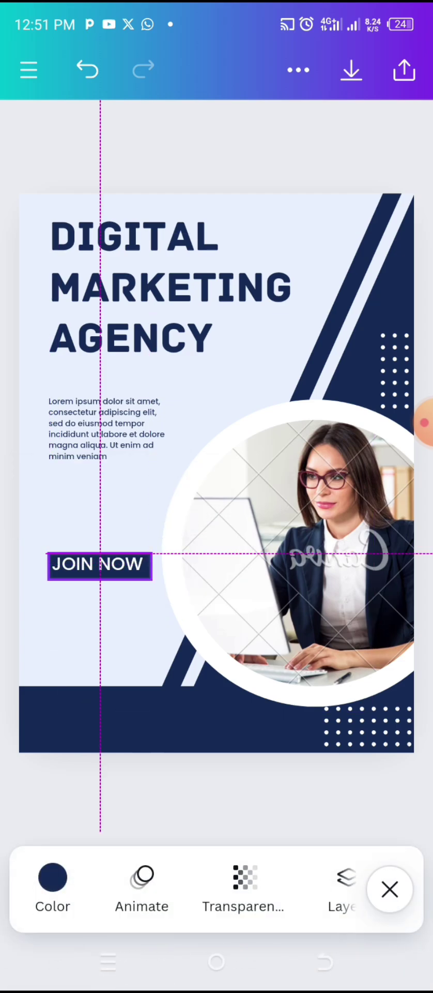
drag(100, 565, 97, 566)
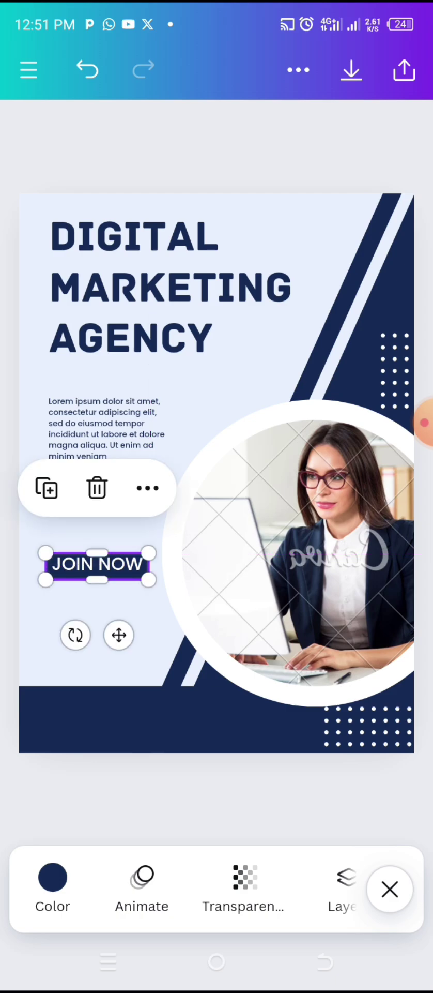
click(147, 488)
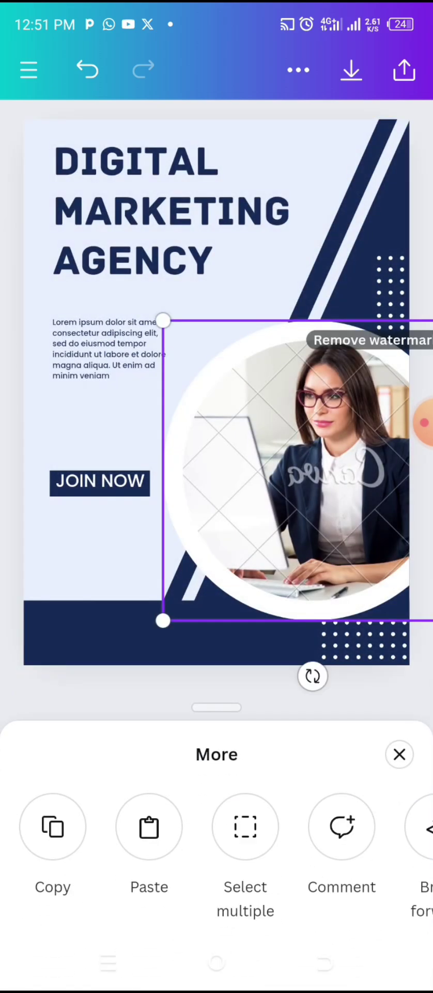
Cycle selection among background, JOIN NOW button and circular photo, nudging the button slightly down.
click(93, 419)
click(100, 481)
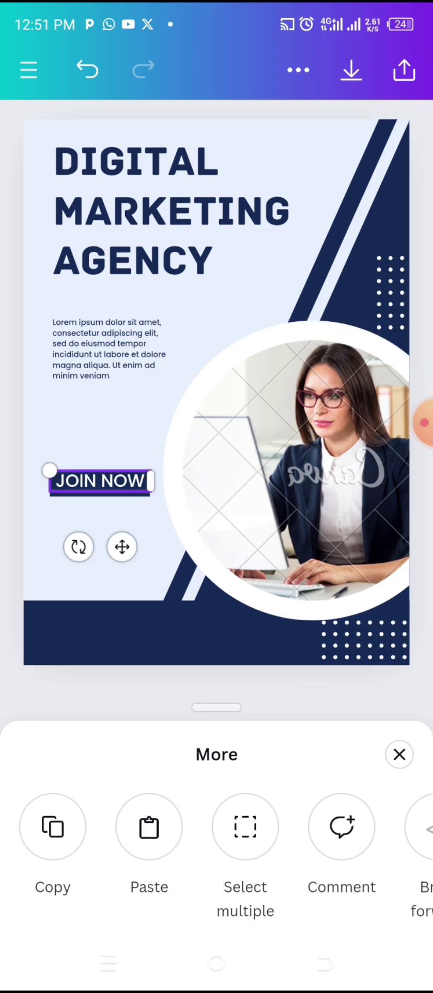
click(310, 466)
click(93, 414)
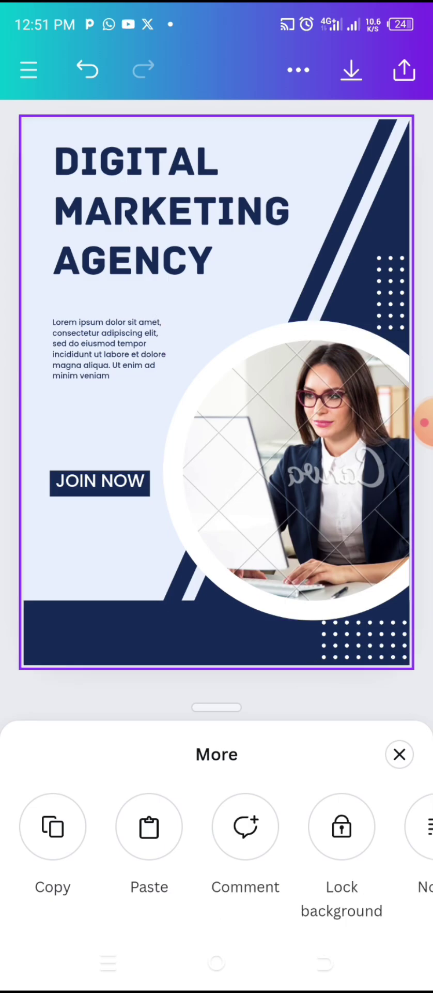
click(100, 481)
click(310, 465)
click(93, 414)
click(100, 481)
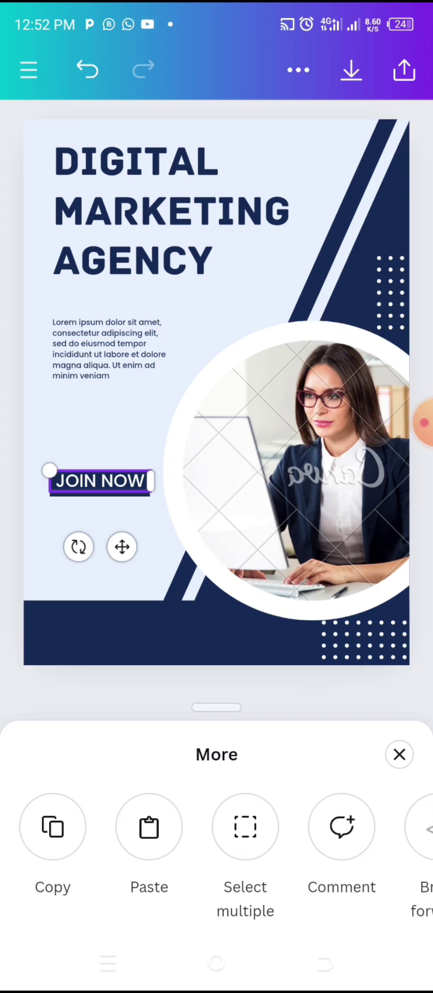
click(310, 465)
click(93, 414)
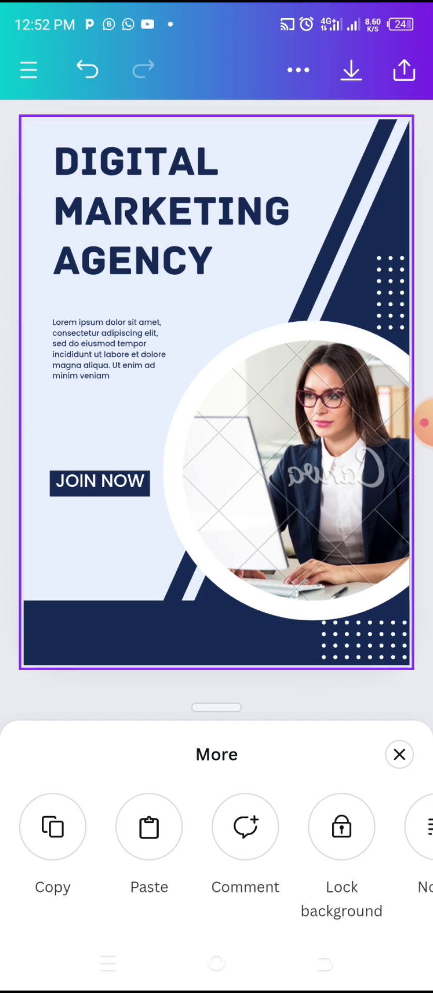
click(99, 481)
drag(100, 481, 100, 484)
click(311, 466)
click(93, 413)
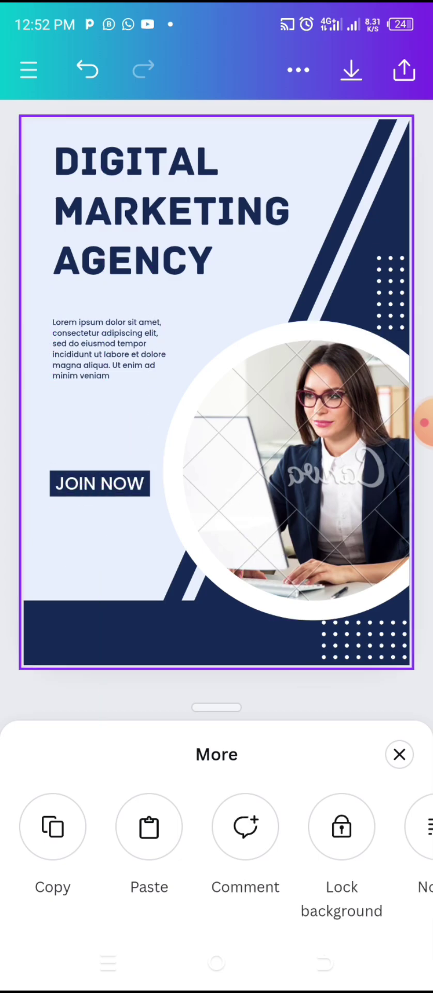
Delete the bottom-right dot pattern and the top-right dot grid.
click(365, 641)
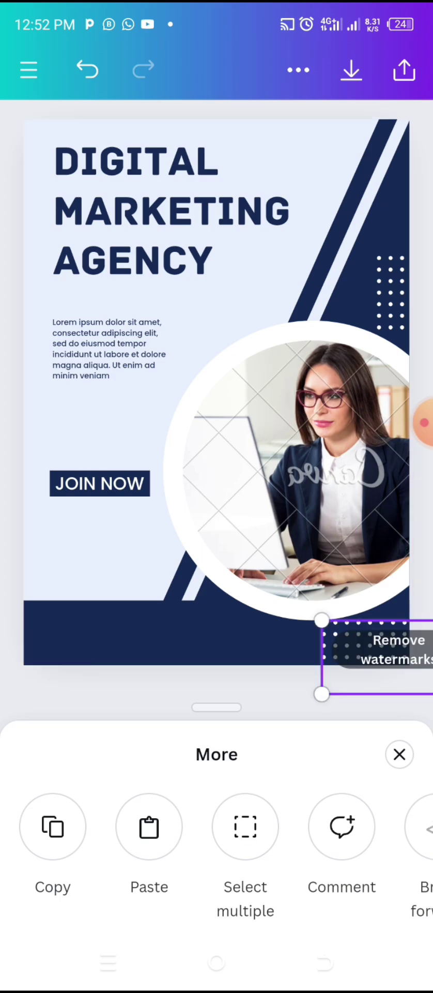
mouse_move(320, 828)
mouse_down()
mouse_move(129, 828)
mouse_move(341, 828)
mouse_up()
click(398, 649)
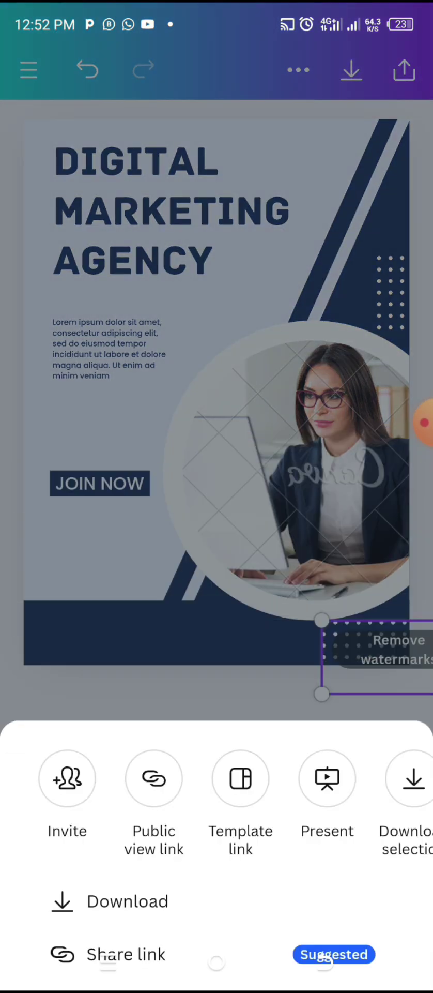
click(325, 963)
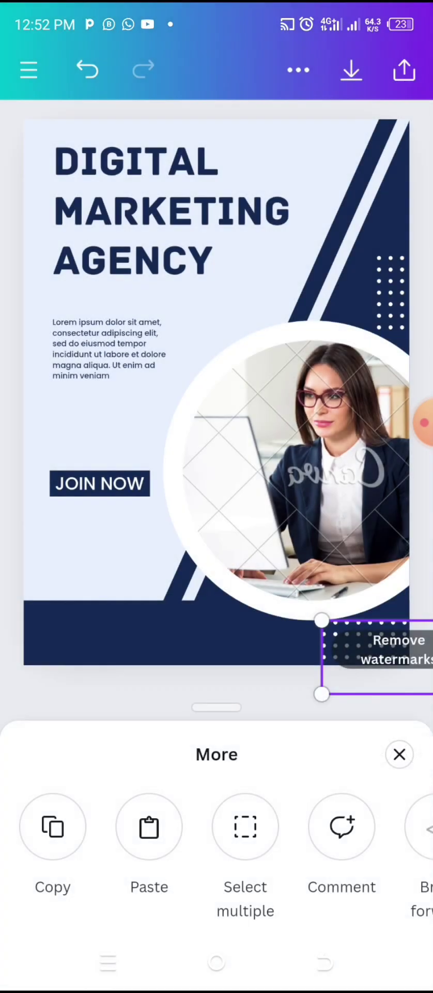
drag(362, 827, 51, 828)
drag(362, 828, 104, 827)
drag(310, 828, 258, 827)
click(380, 827)
click(394, 370)
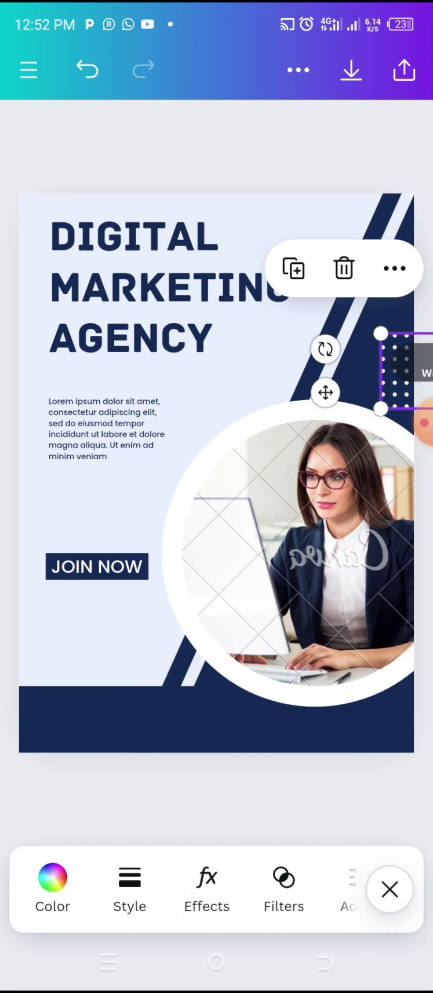
click(345, 269)
Replace the circular photo with the gallery image of the seated soldier.
click(425, 423)
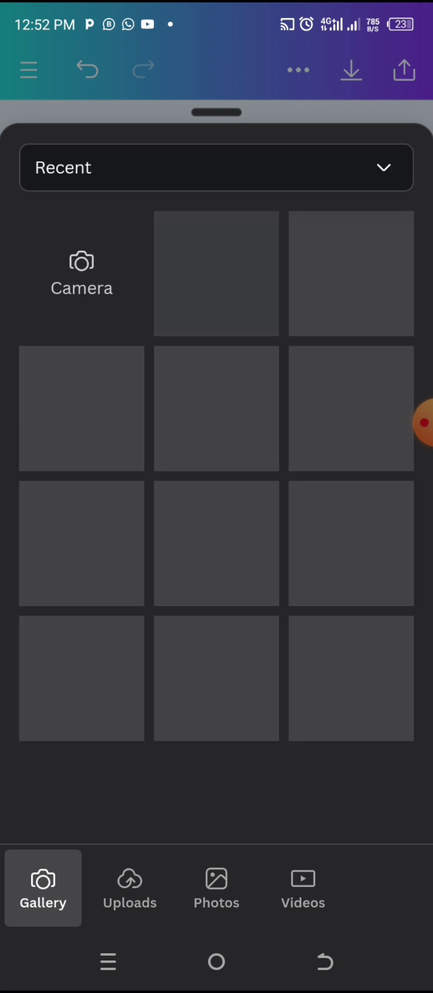
scroll(216, 517, down, 10)
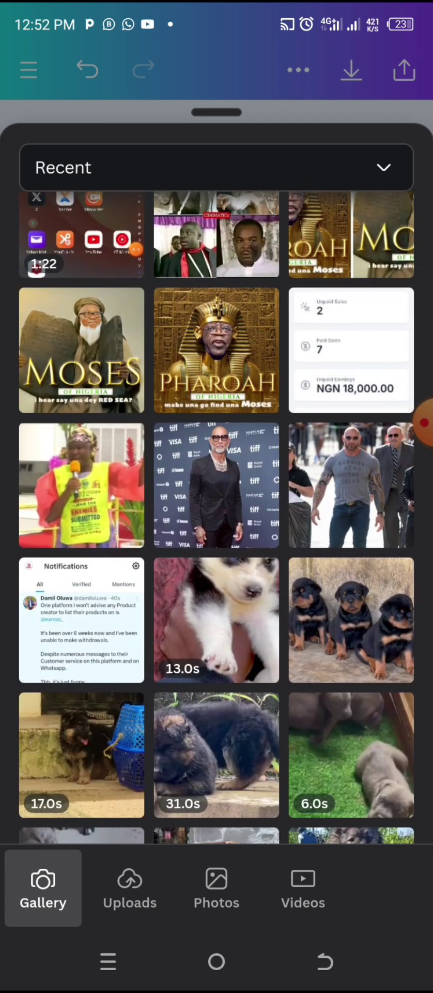
scroll(217, 517, down, 10)
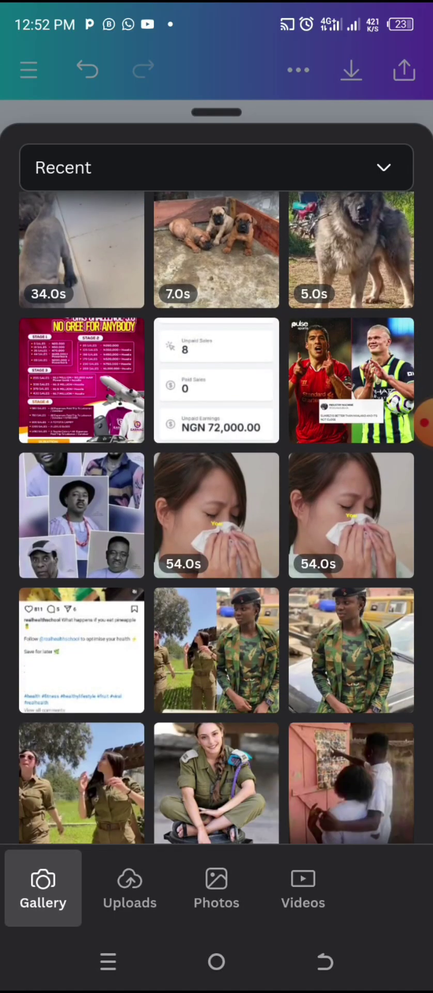
scroll(217, 517, down, 7)
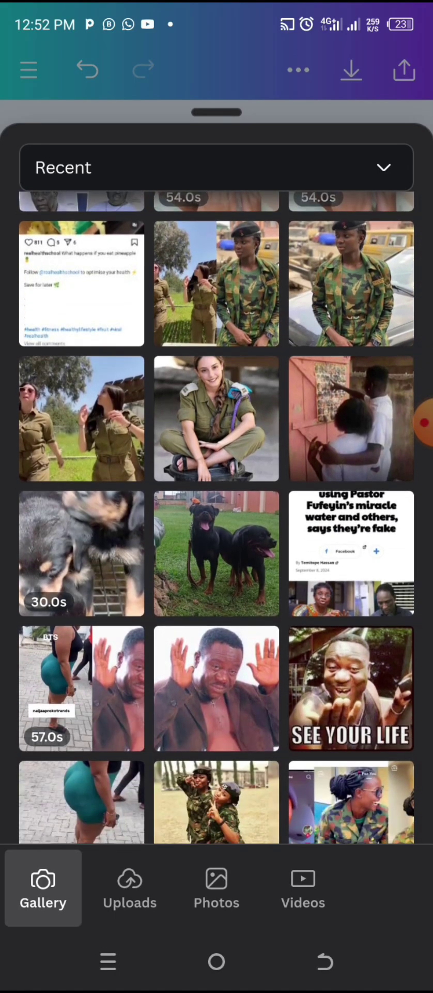
click(217, 418)
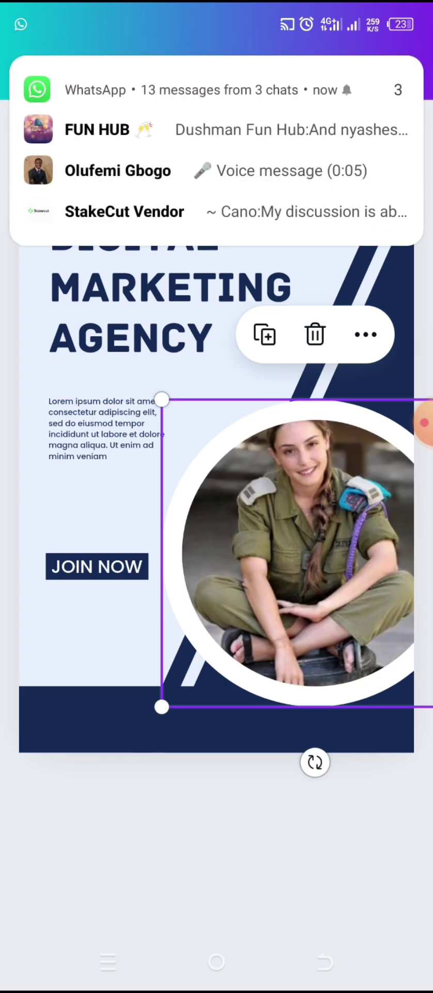
click(103, 496)
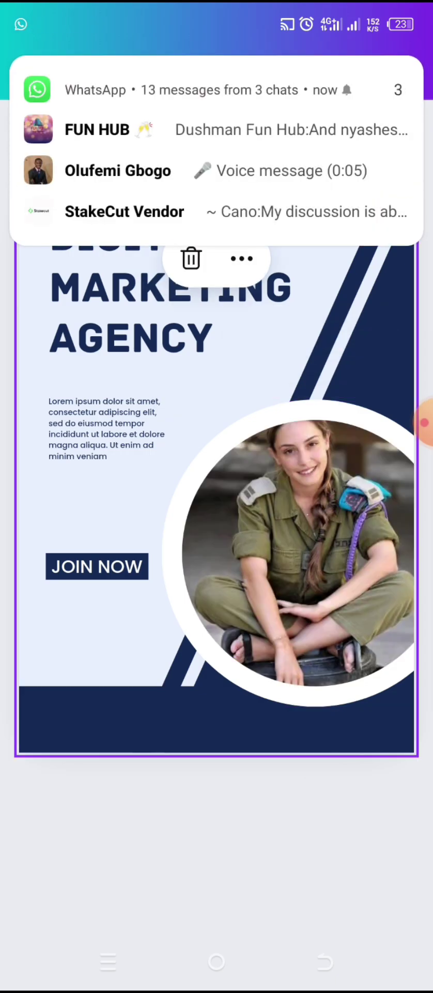
click(217, 807)
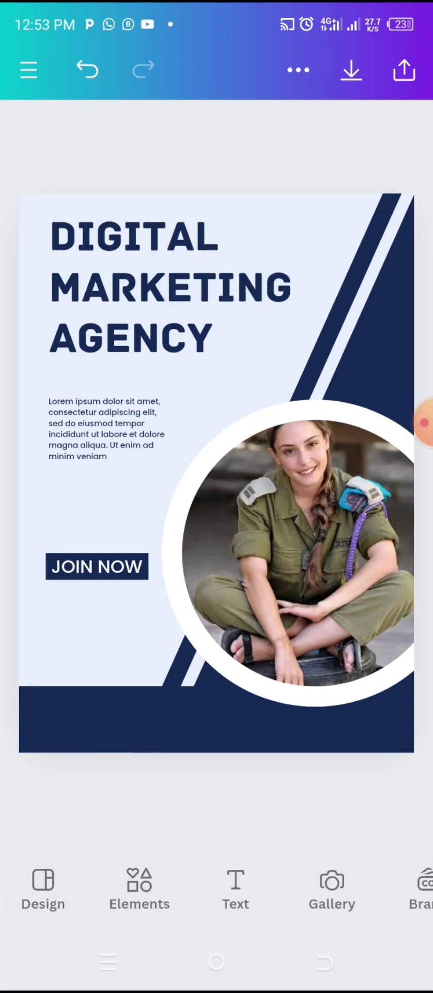
Delete the bottom navy band and download the flyer as a PNG.
click(93, 721)
click(239, 619)
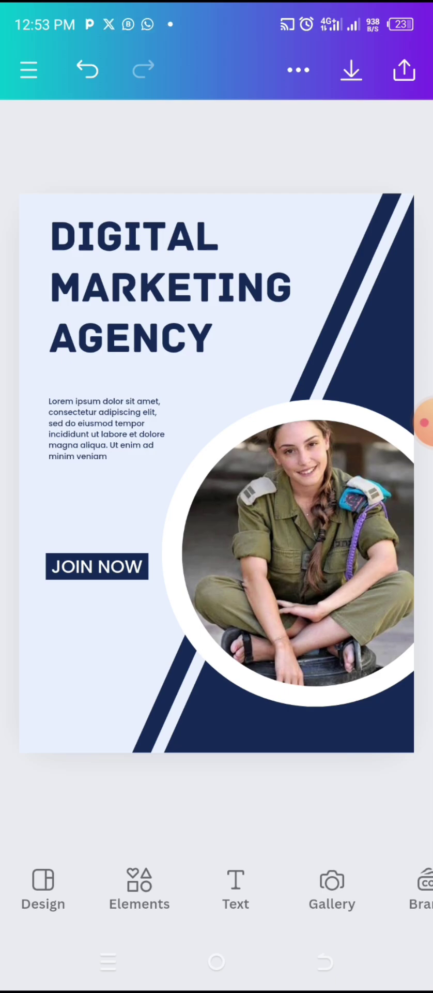
click(352, 70)
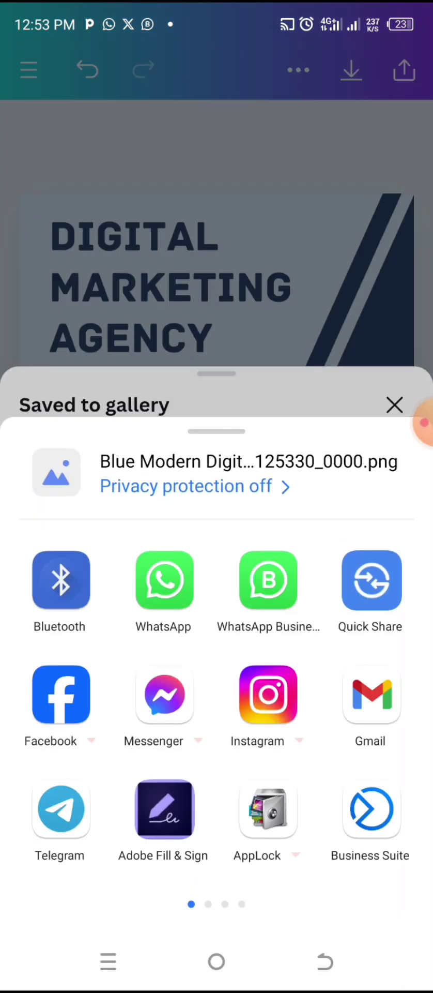
Leave Canva for the home screen and launch Google Messages.
click(217, 962)
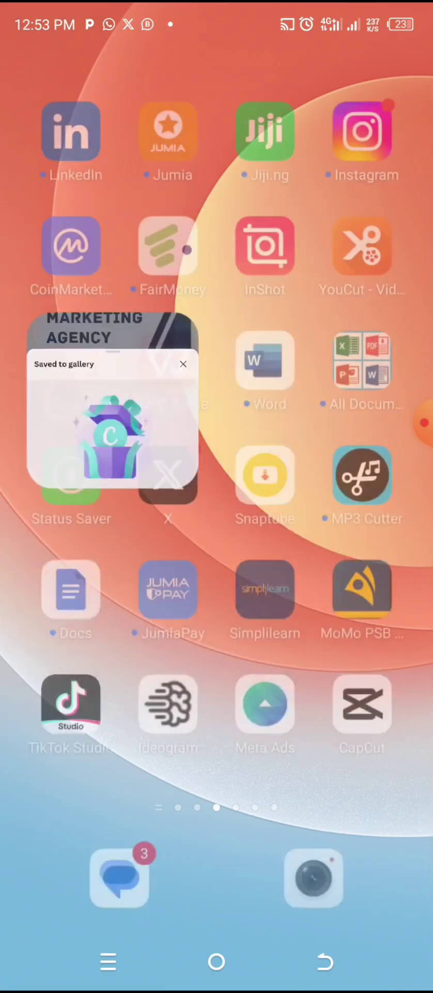
click(118, 884)
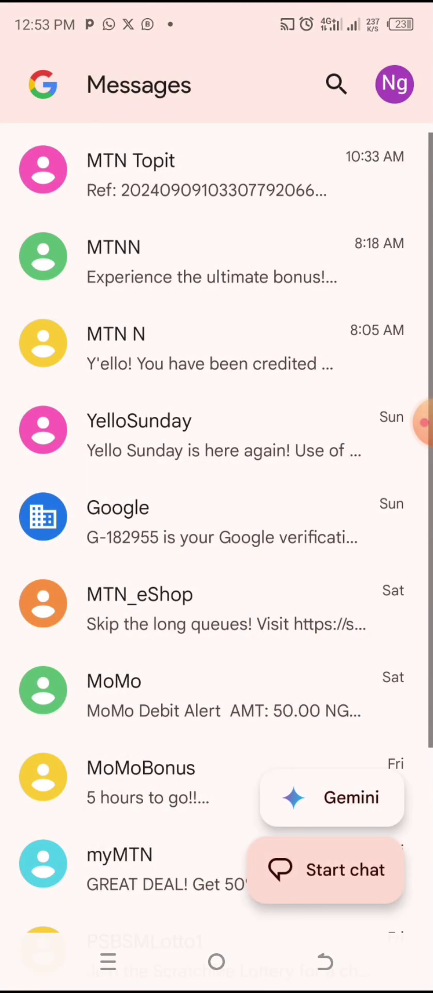